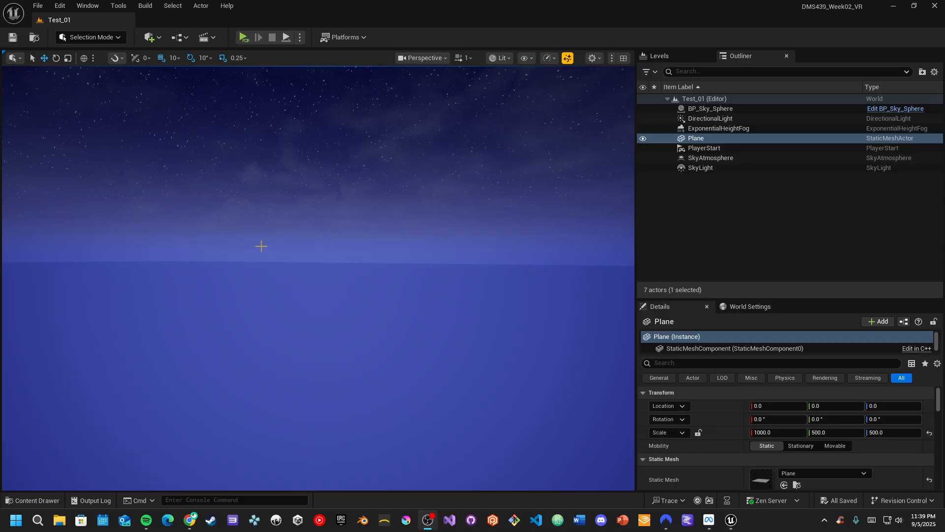
Widen the level viewport by narrowing the Outliner and Details area.
{"action": "right_click_drag", "start_coordinate": [261, 246], "coordinate": [243, 196]}
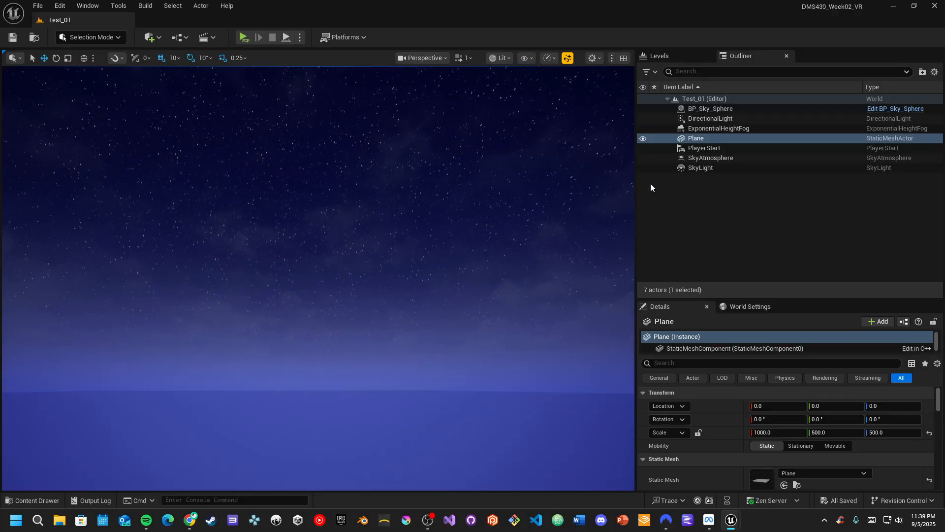
{"action": "left_click_drag", "start_coordinate": [635, 202], "coordinate": [715, 190]}
{"action": "right_click_drag", "start_coordinate": [585, 195], "coordinate": [579, 197]}
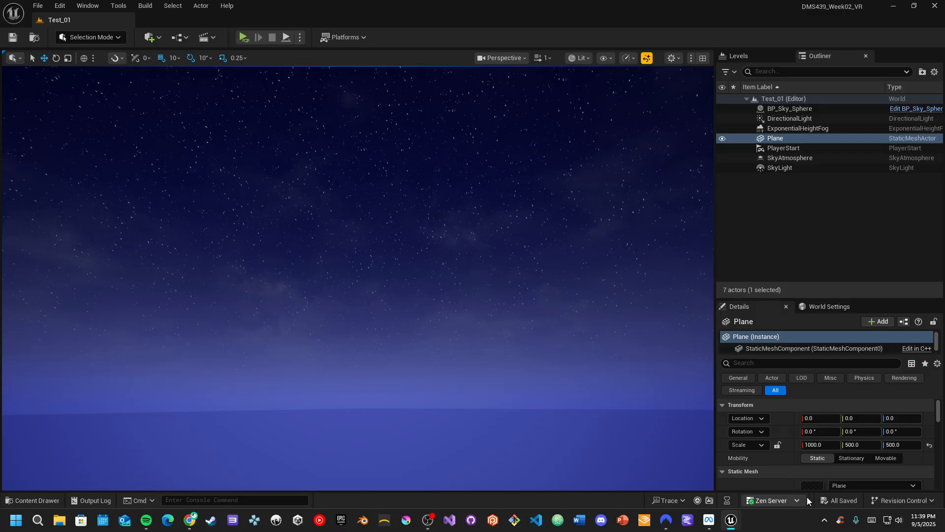
Open the VRTemplateMap level from the Maps folder of VRTemplate.
{"action": "left_click", "coordinate": [46, 501]}
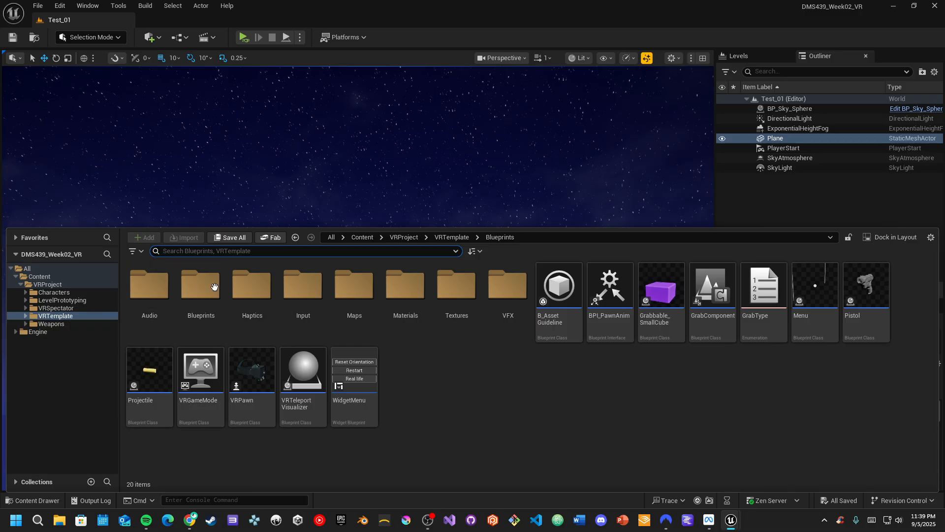
{"action": "double_click", "coordinate": [363, 280]}
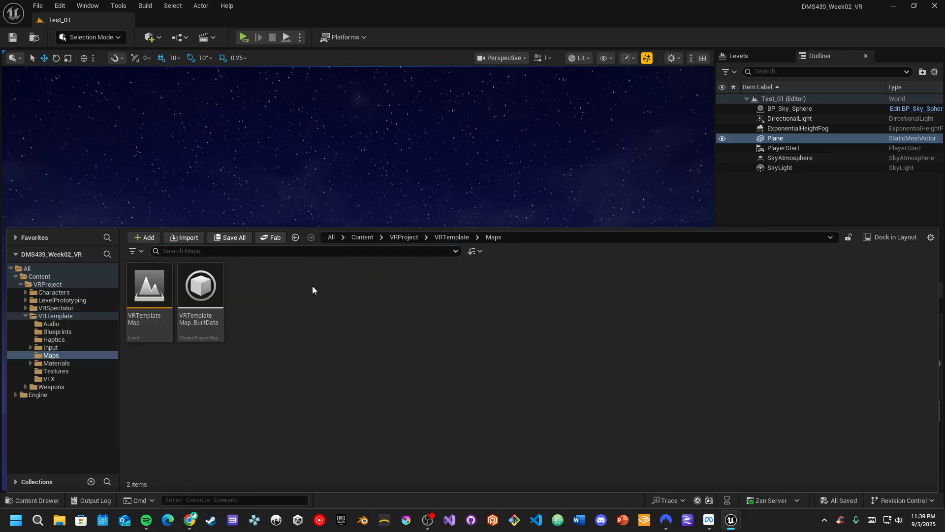
{"action": "double_click", "coordinate": [161, 293]}
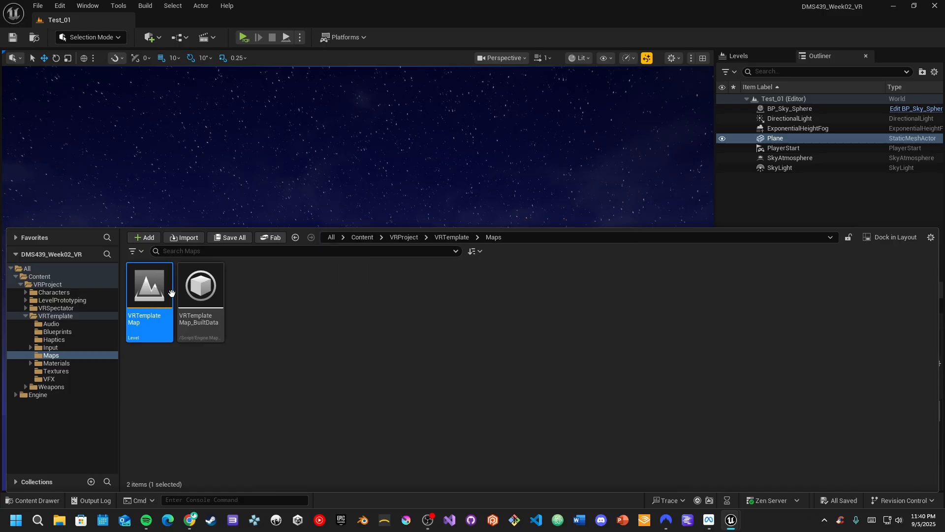
Move to the table with the purple cubes in VRTemplateMap, run the level in VR Preview and stop it.
{"action": "right_click", "coordinate": [427, 211]}
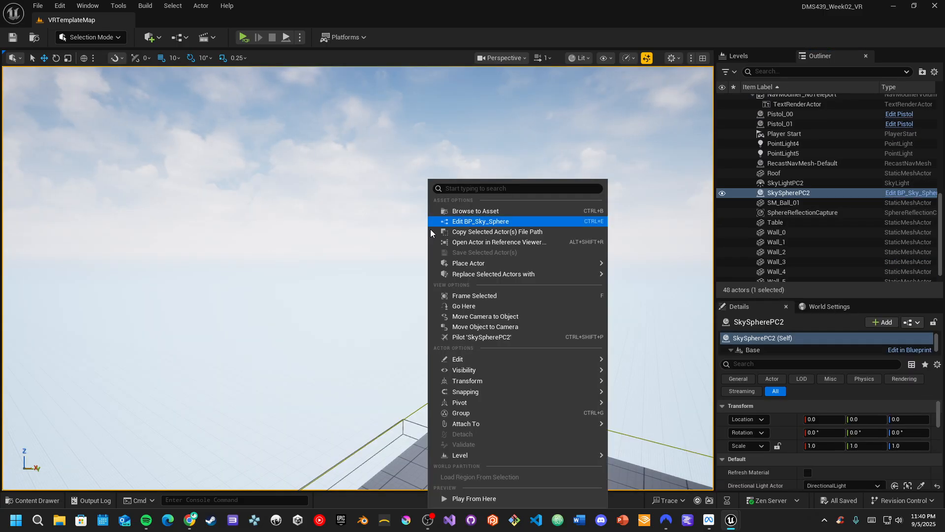
{"action": "right_click_drag", "start_coordinate": [293, 260], "coordinate": [369, 148]}
{"action": "key", "text": "w"}
{"action": "key", "text": "d"}
{"action": "key", "text": "w"}
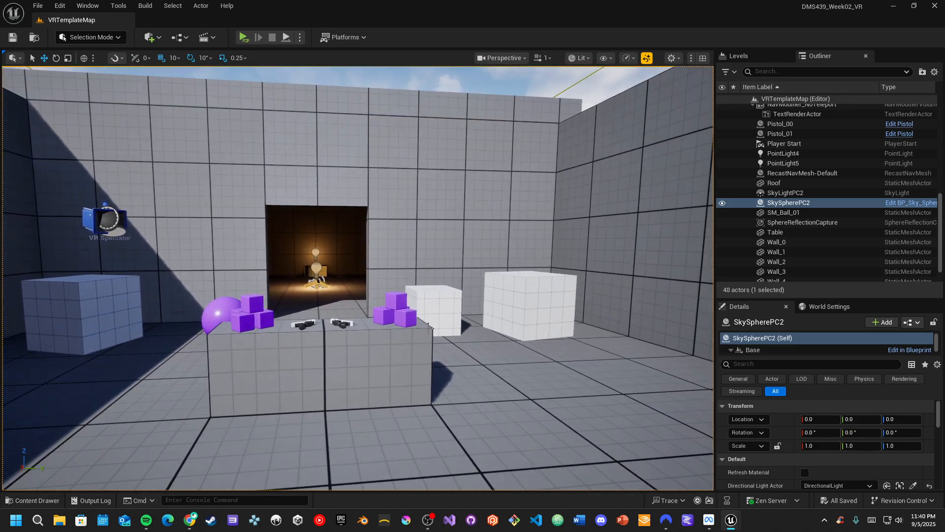
{"action": "left_click", "coordinate": [243, 38]}
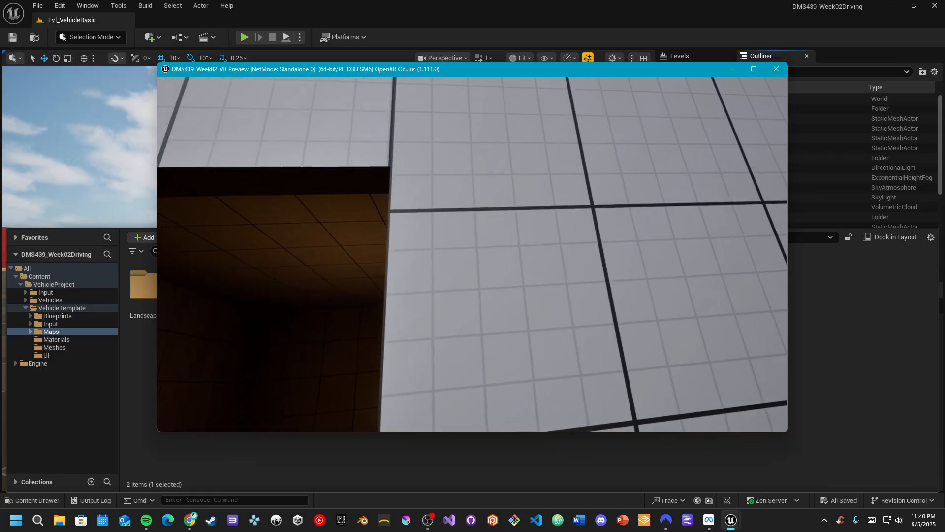
{"action": "key", "text": "Escape"}
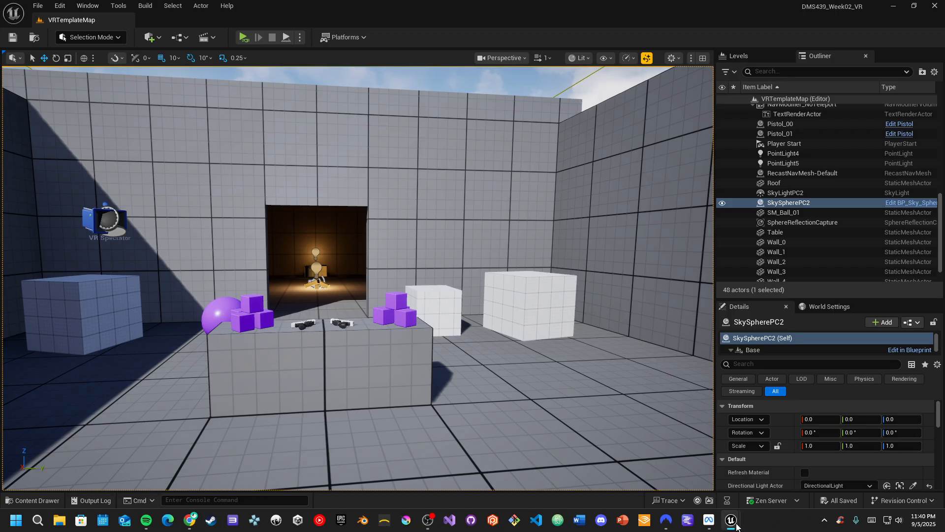
Compare Lvl_VehicleBasic in the DMS439_Week02Driving project with VRTemplateMap in DMS439_Week02_VR, ending in the driving project.
{"action": "mouse_move", "coordinate": [732, 521]}
{"action": "left_click", "coordinate": [705, 486]}
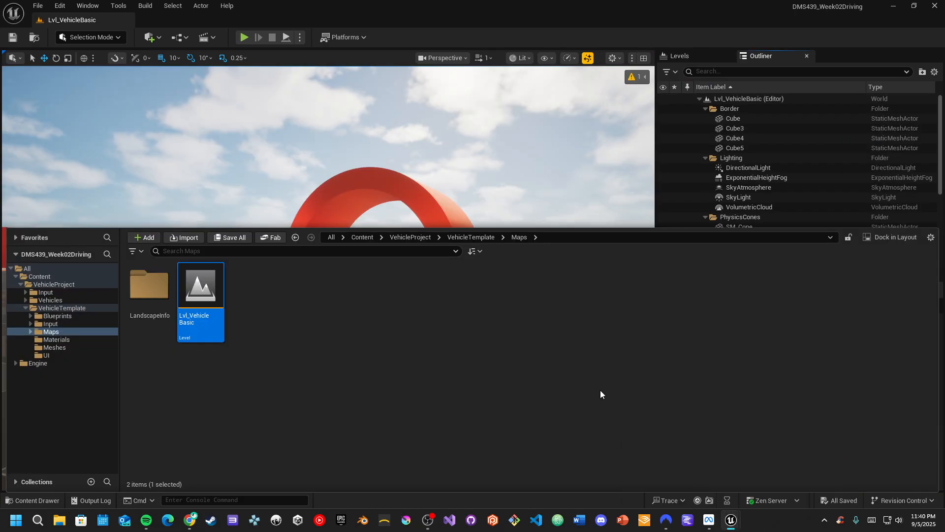
{"action": "left_click", "coordinate": [473, 193]}
{"action": "key", "text": "w"}
{"action": "mouse_move", "coordinate": [421, 228]}
{"action": "right_mouse_down"}
{"action": "mouse_move", "coordinate": [364, 259]}
{"action": "mouse_move", "coordinate": [473, 259]}
{"action": "mouse_move", "coordinate": [394, 248]}
{"action": "mouse_move", "coordinate": [502, 240]}
{"action": "mouse_move", "coordinate": [374, 245]}
{"action": "mouse_move", "coordinate": [394, 229]}
{"action": "mouse_move", "coordinate": [424, 228]}
{"action": "right_mouse_up"}
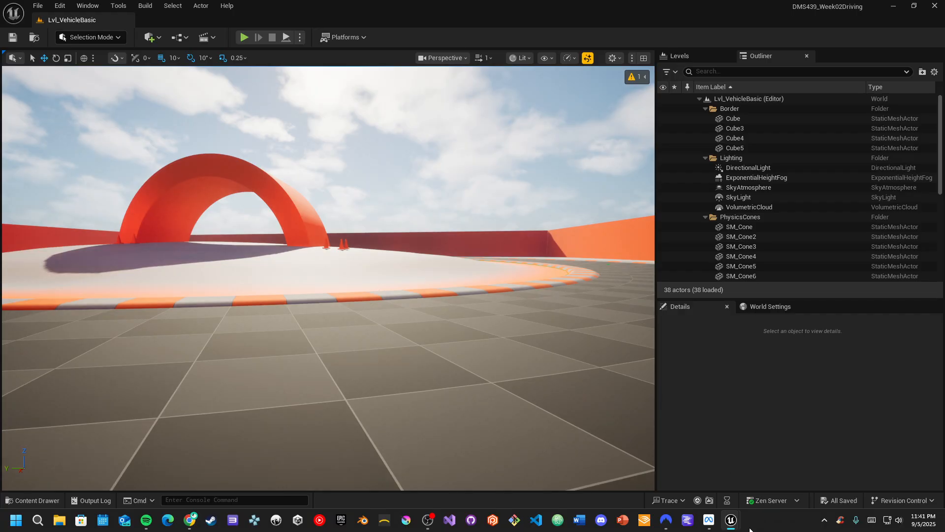
{"action": "mouse_move", "coordinate": [731, 521]}
{"action": "left_click", "coordinate": [783, 473]}
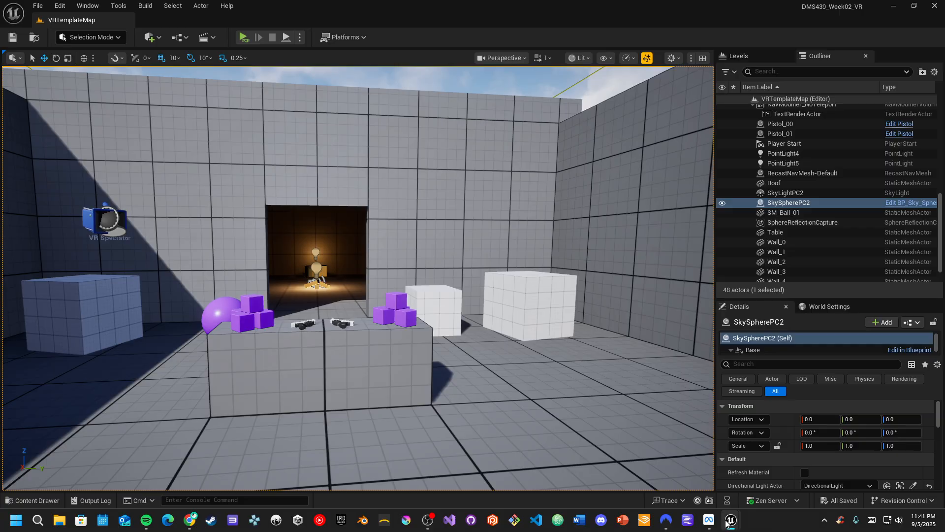
{"action": "mouse_move", "coordinate": [731, 521]}
{"action": "left_click", "coordinate": [683, 465]}
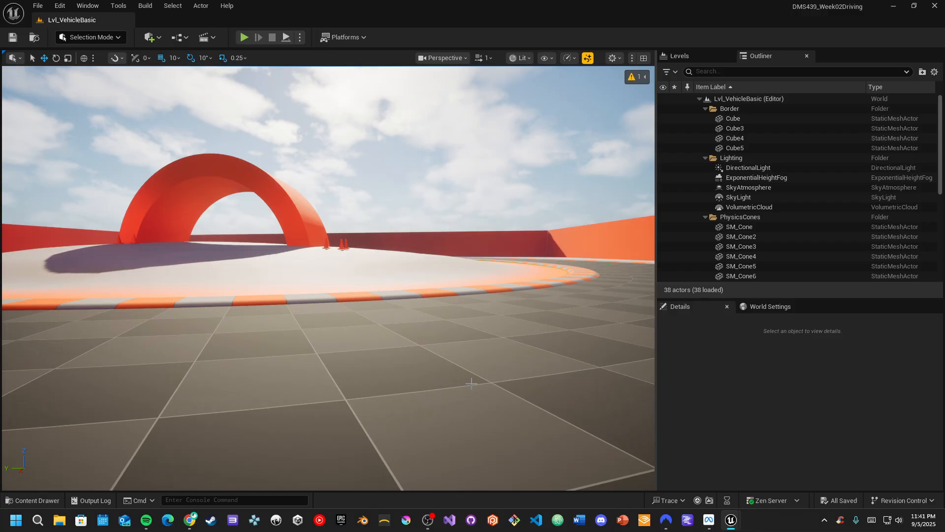
Open Add Feature or Content Pack for the driving project and examine the Virtual Reality template, the C++ templates and Starter Content.
{"action": "left_click", "coordinate": [45, 500]}
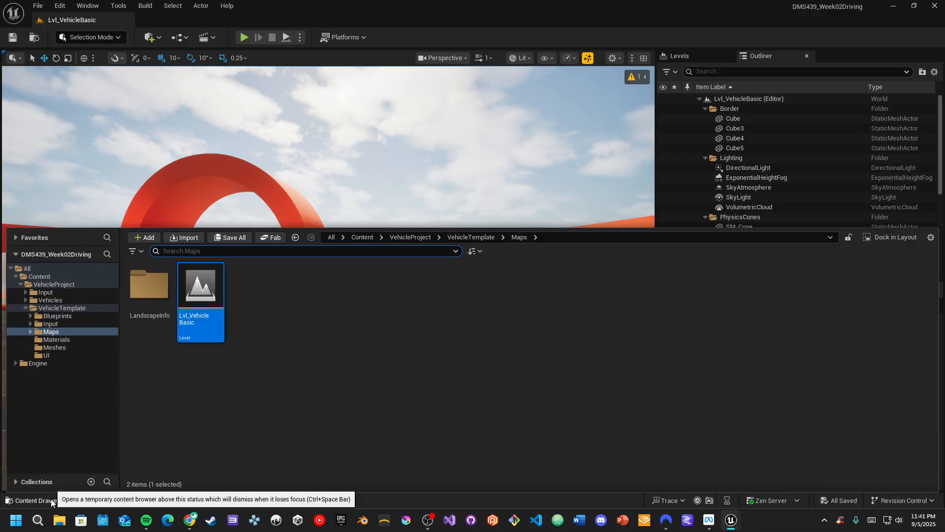
{"action": "left_click", "coordinate": [145, 239]}
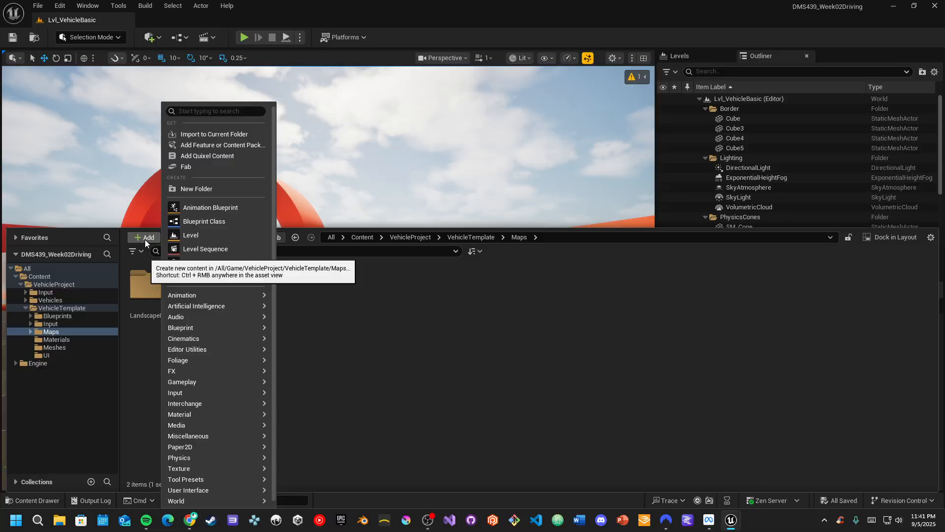
{"action": "left_click", "coordinate": [190, 147]}
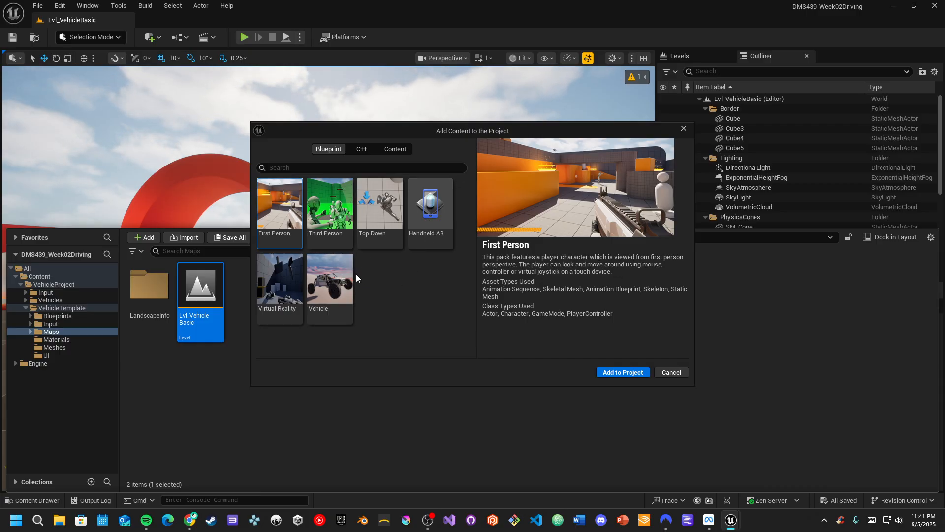
{"action": "left_click", "coordinate": [290, 286]}
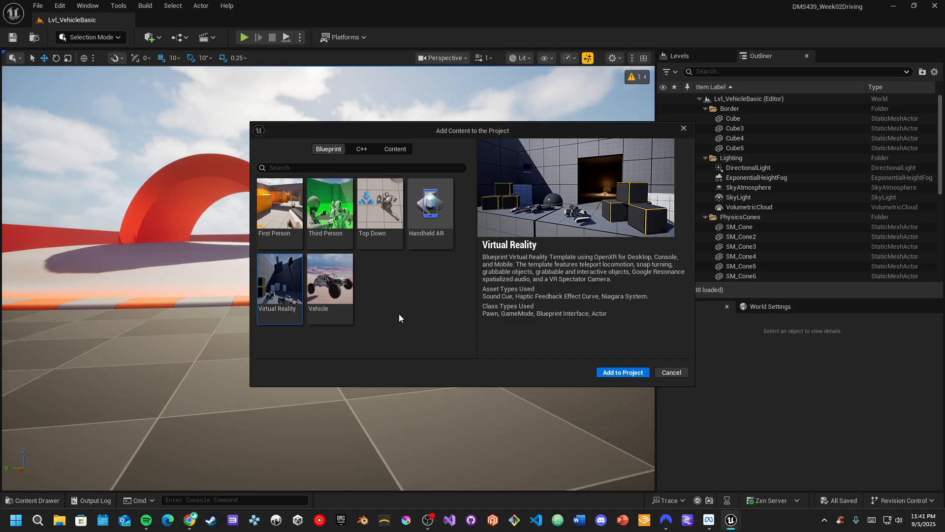
{"action": "left_click", "coordinate": [363, 149]}
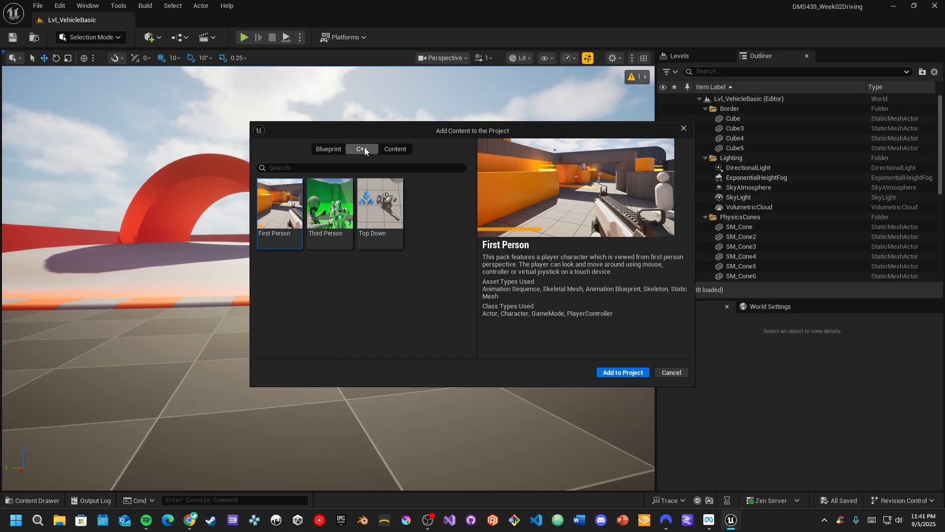
{"action": "left_click", "coordinate": [396, 150]}
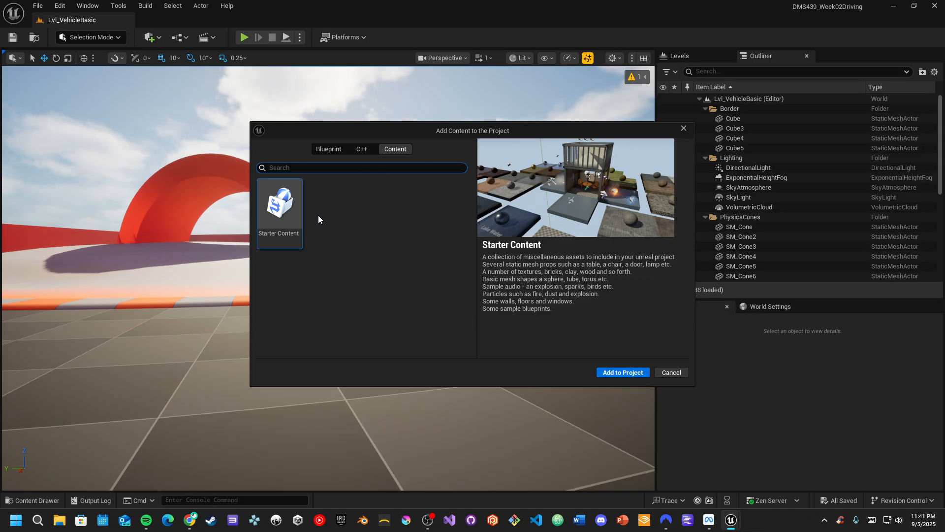
Try searching the content packs for "ghd" and "sup", and clear the search.
{"action": "type", "text": "ghd"}
{"action": "key", "text": "BackSpace"}
{"action": "key", "text": "BackSpace"}
{"action": "key", "text": "BackSpace"}
{"action": "key", "text": "BackSpace"}
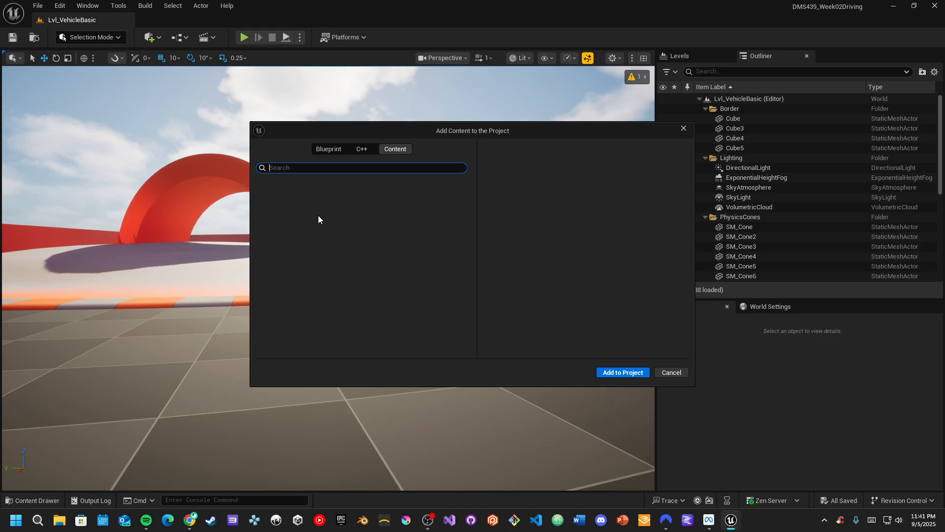
{"action": "type", "text": "sup"}
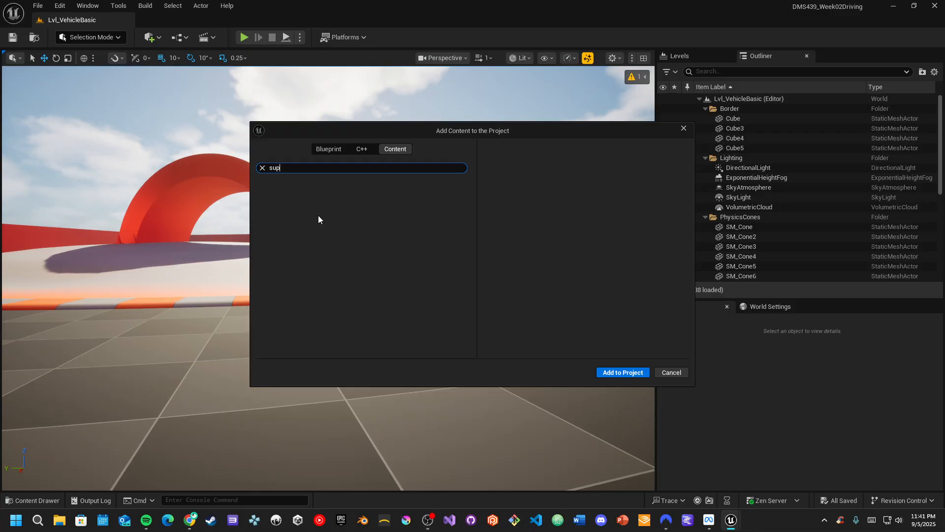
{"action": "key", "text": "BackSpace"}
{"action": "key", "text": "BackSpace"}
{"action": "key", "text": "BackSpace"}
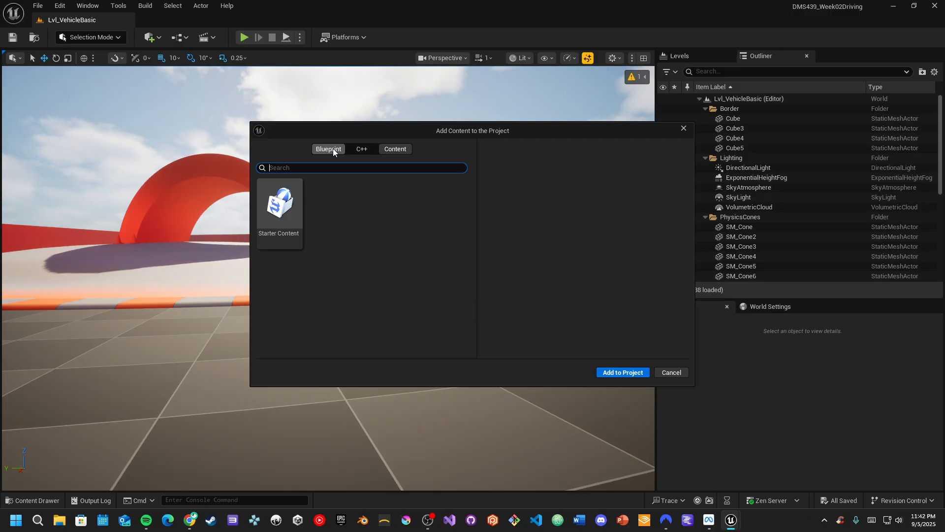
Switch to the Epic Games Launcher, browse the Unreal Engine projects and Fab library, and close both the launcher and the content pack dialog.
{"action": "left_click", "coordinate": [343, 522]}
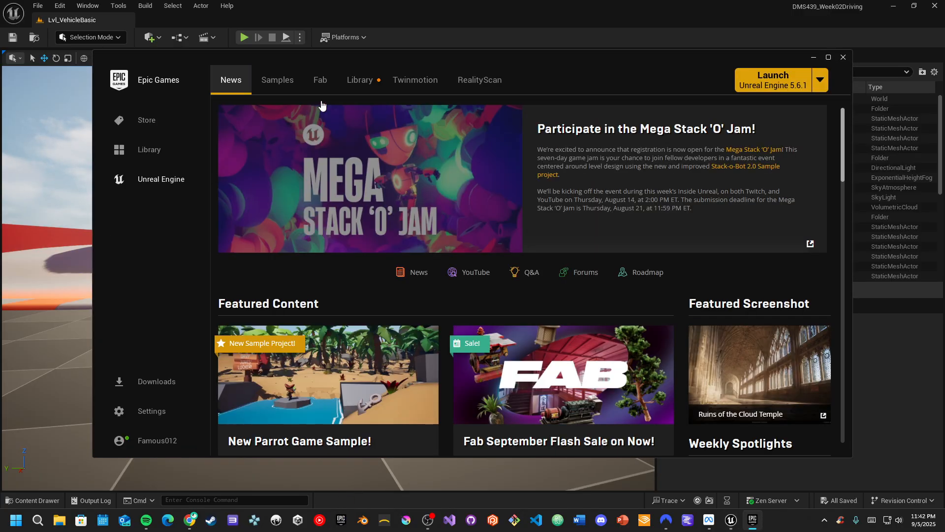
{"action": "left_click", "coordinate": [357, 81]}
{"action": "scroll", "coordinate": [443, 315], "scroll_direction": "down", "scroll_amount": 3}
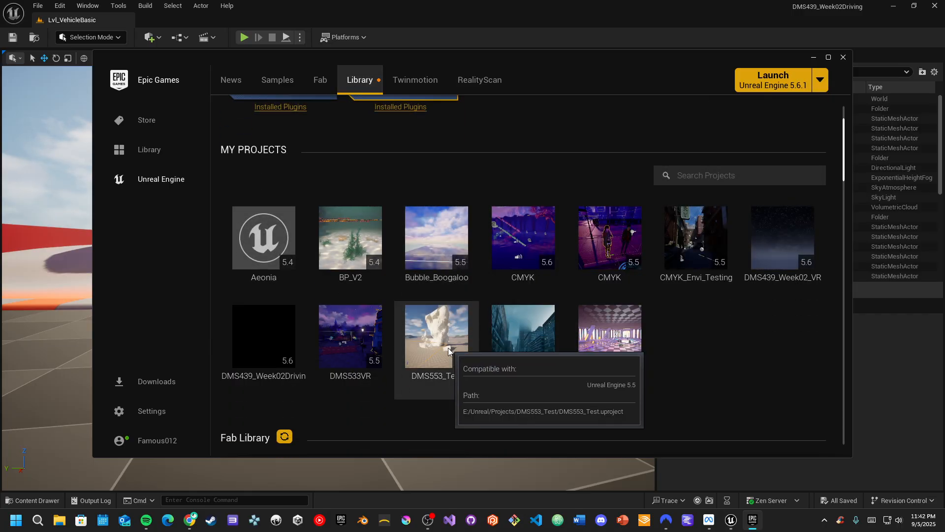
{"action": "scroll", "coordinate": [448, 347], "scroll_direction": "down", "scroll_amount": 10}
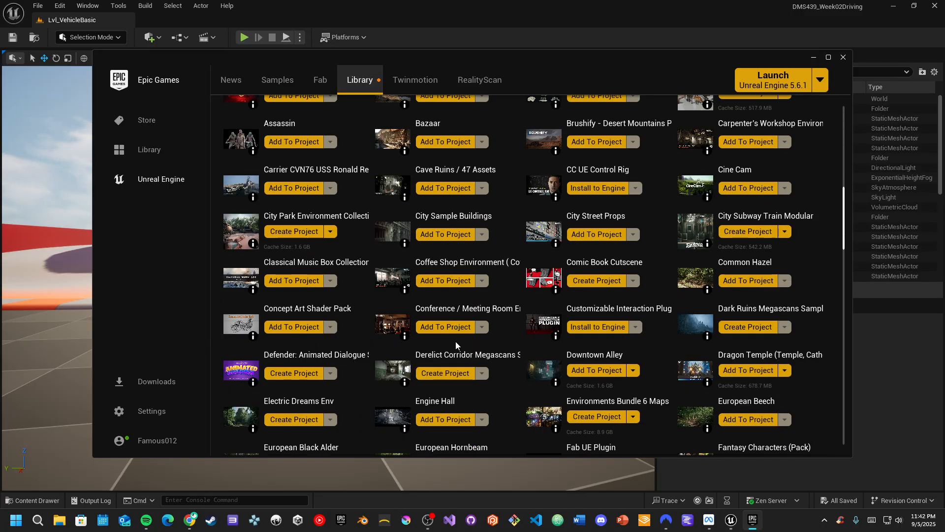
{"action": "scroll", "coordinate": [456, 340], "scroll_direction": "down", "scroll_amount": 10}
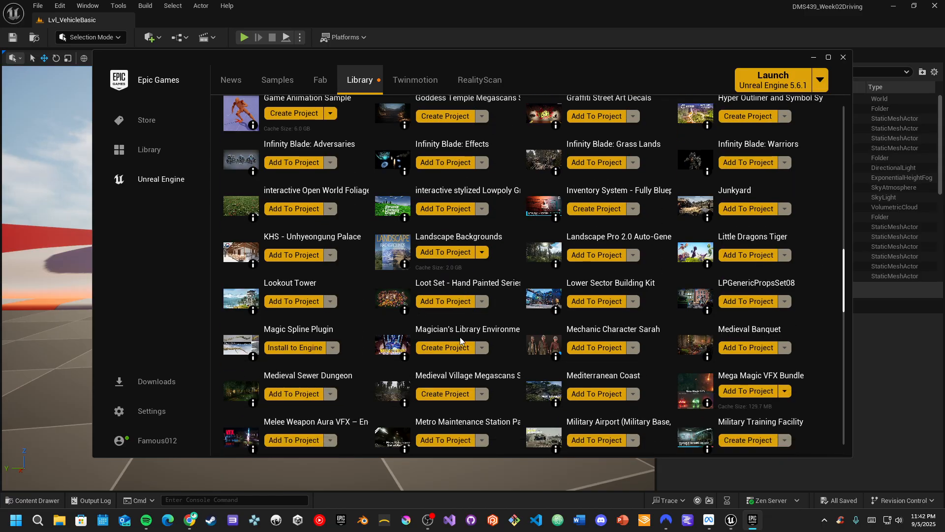
{"action": "left_click", "coordinate": [843, 57]}
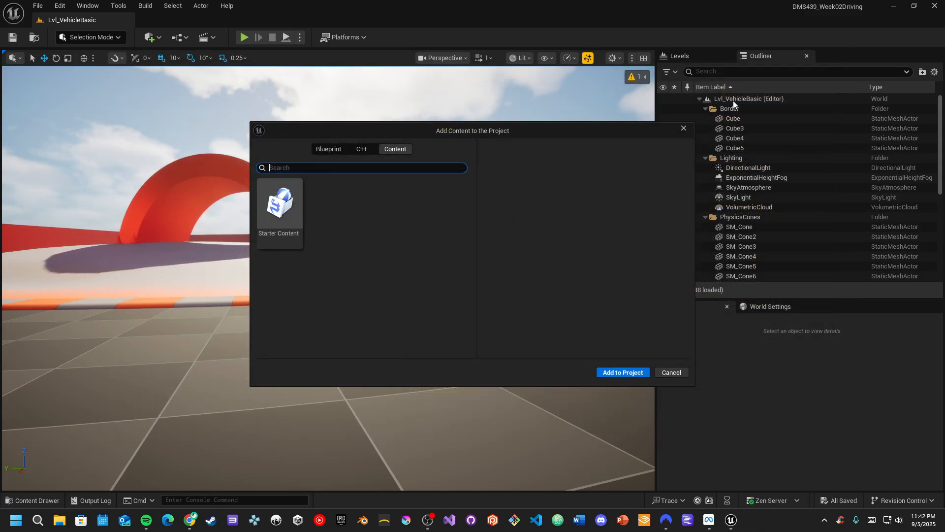
{"action": "left_click", "coordinate": [684, 128]}
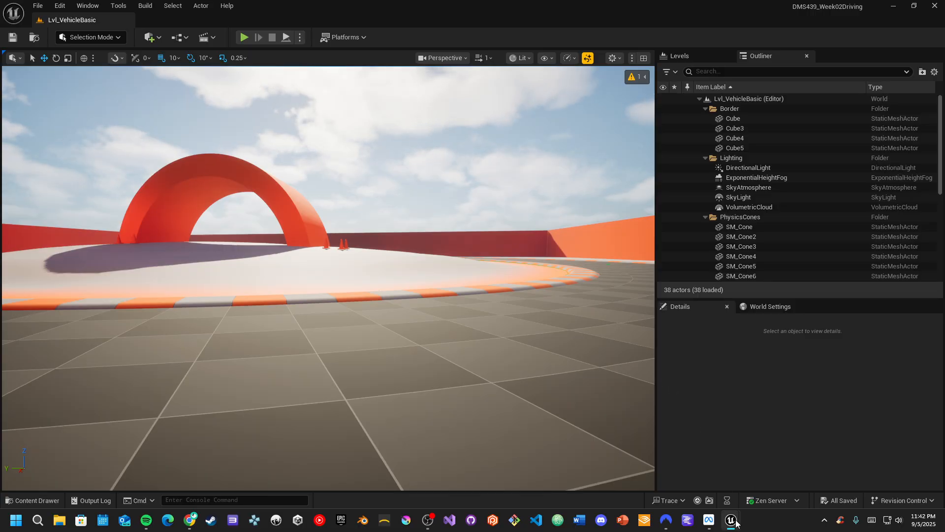
Switch to the DMS439_Week02_VR project and collapse its content folders down to VRProject.
{"action": "mouse_move", "coordinate": [735, 520]}
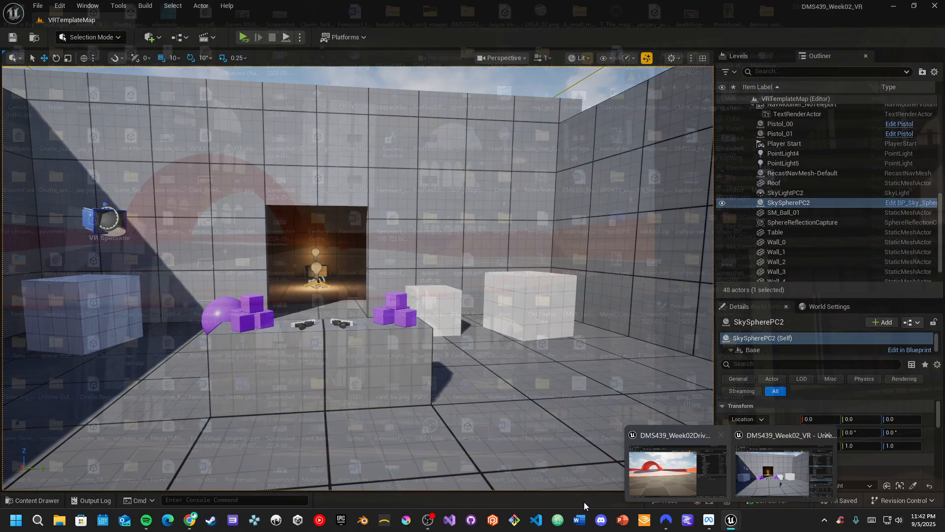
{"action": "left_click", "coordinate": [677, 470]}
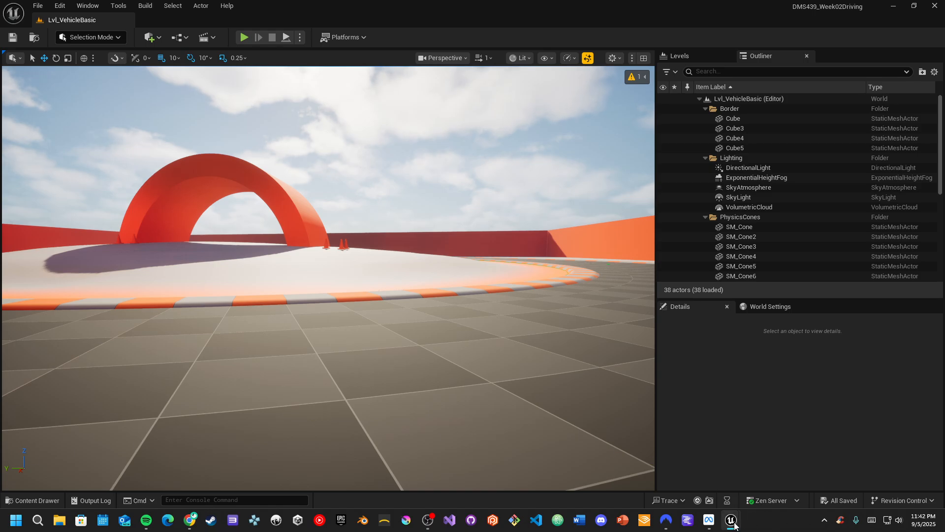
{"action": "mouse_move", "coordinate": [734, 524]}
{"action": "left_click", "coordinate": [764, 491]}
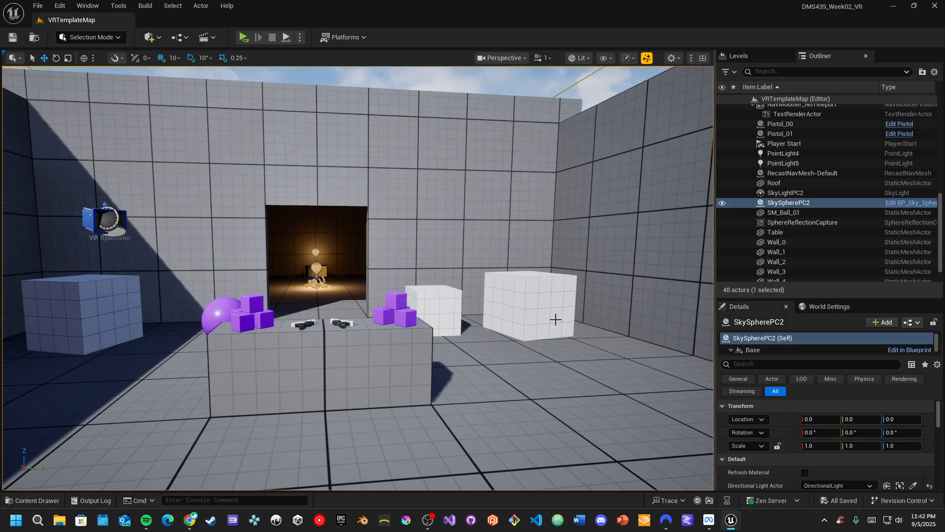
{"action": "left_click", "coordinate": [37, 500]}
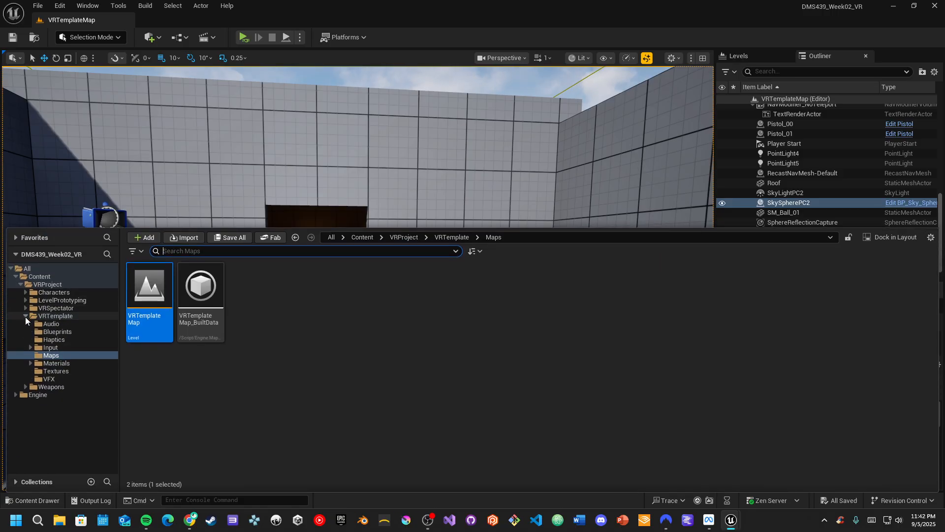
{"action": "left_click", "coordinate": [25, 317]}
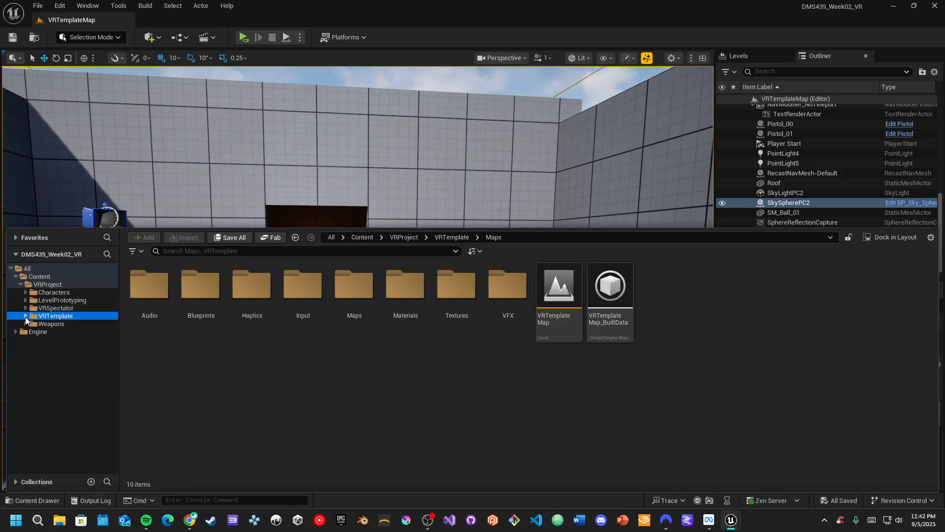
{"action": "left_click", "coordinate": [21, 285]}
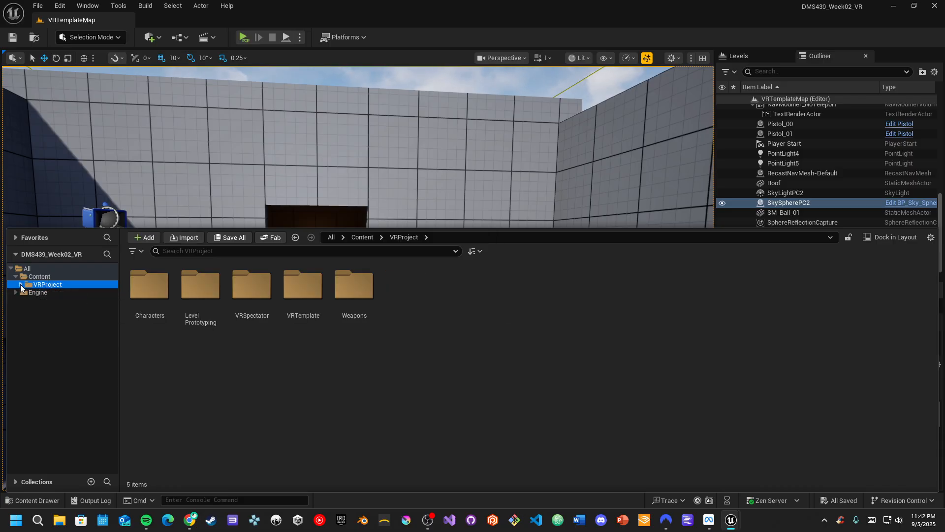
Start migrating the VRProject folder and review the assets listed under Game in the asset report.
{"action": "right_click", "coordinate": [46, 289]}
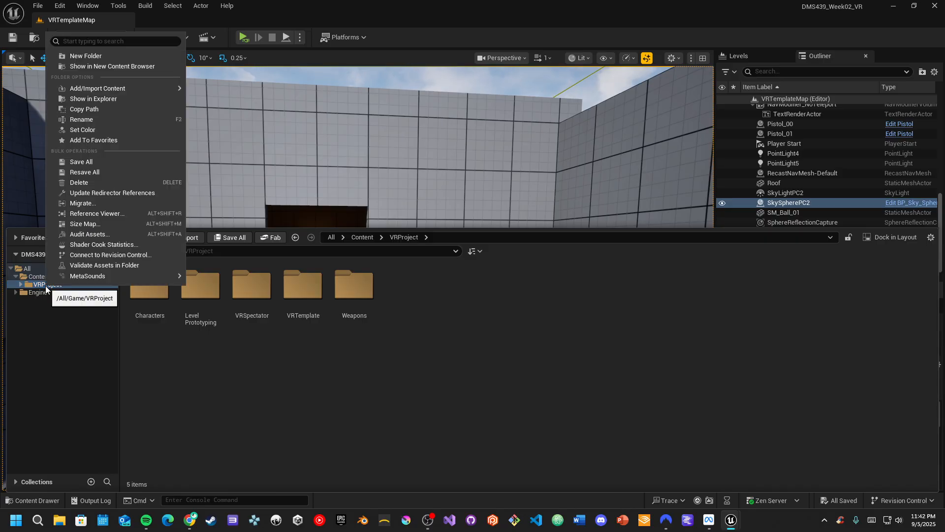
{"action": "left_click", "coordinate": [101, 204]}
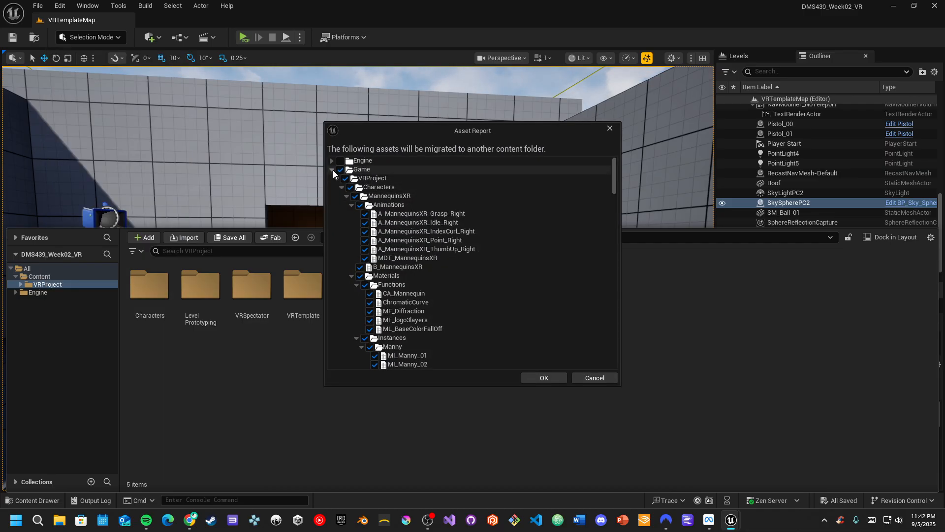
{"action": "scroll", "coordinate": [421, 281], "scroll_direction": "down", "scroll_amount": 5}
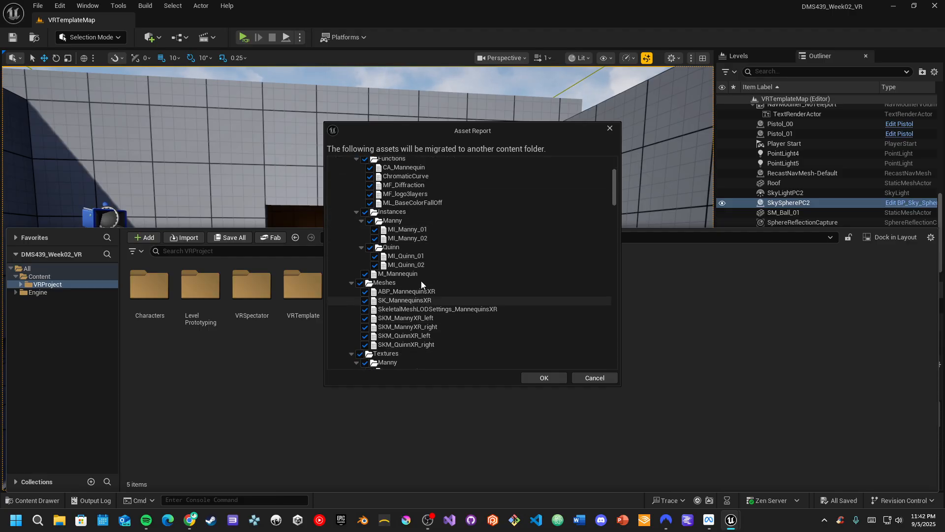
{"action": "scroll", "coordinate": [421, 281], "scroll_direction": "up", "scroll_amount": 5}
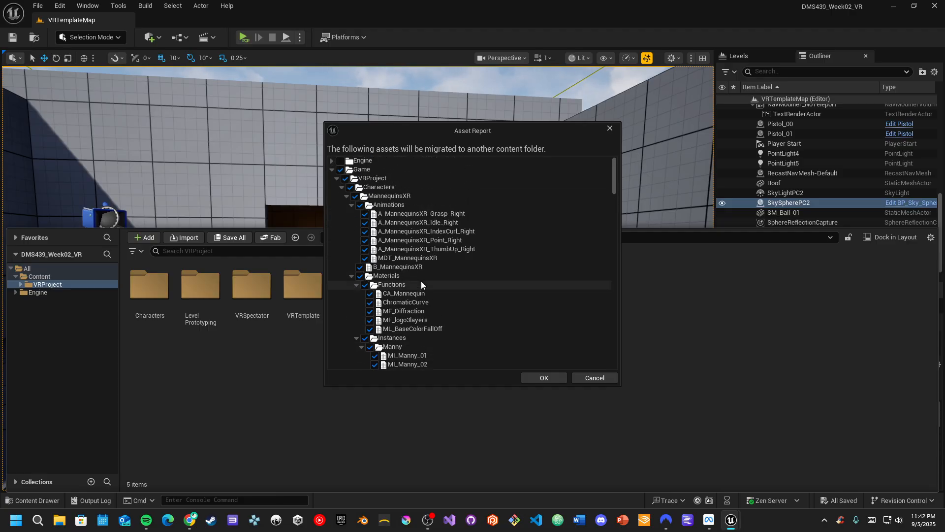
{"action": "left_click", "coordinate": [332, 169]}
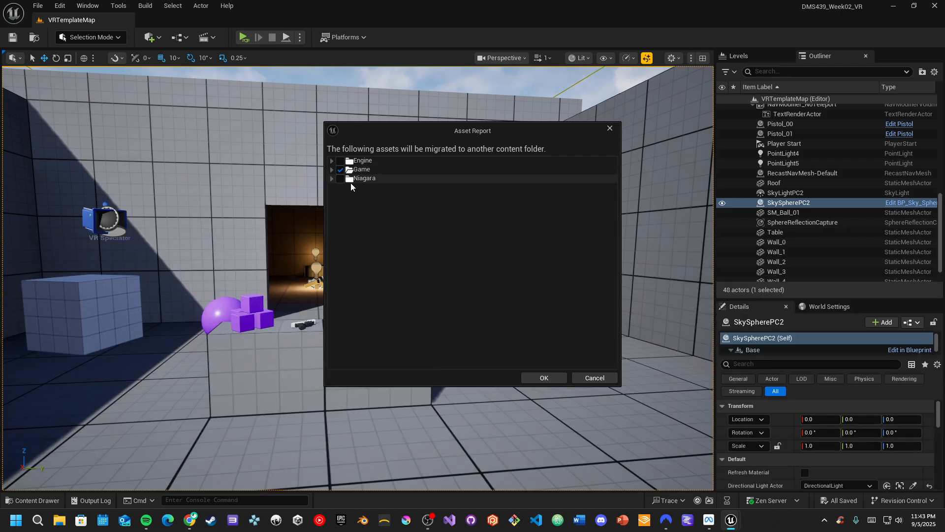
{"action": "left_click", "coordinate": [333, 169]}
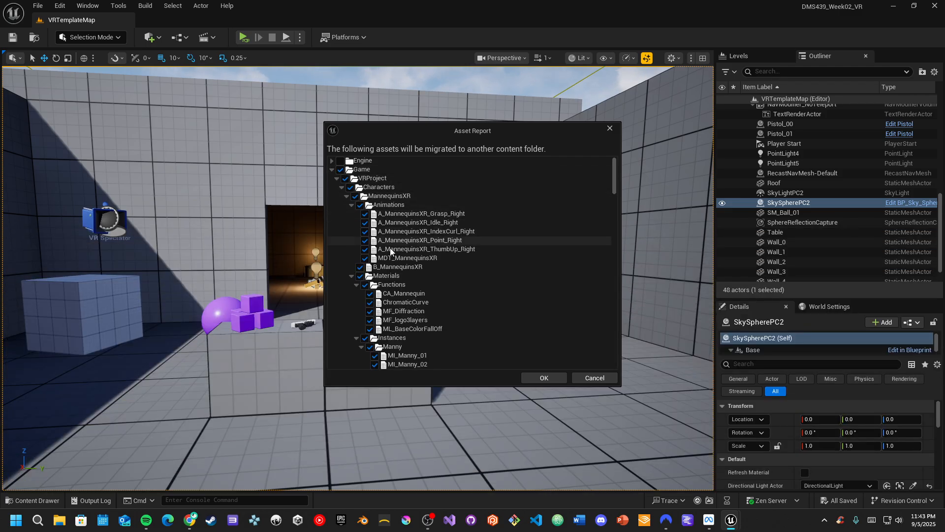
{"action": "scroll", "coordinate": [389, 256], "scroll_direction": "down", "scroll_amount": 2}
{"action": "scroll", "coordinate": [364, 212], "scroll_direction": "up", "scroll_amount": 2}
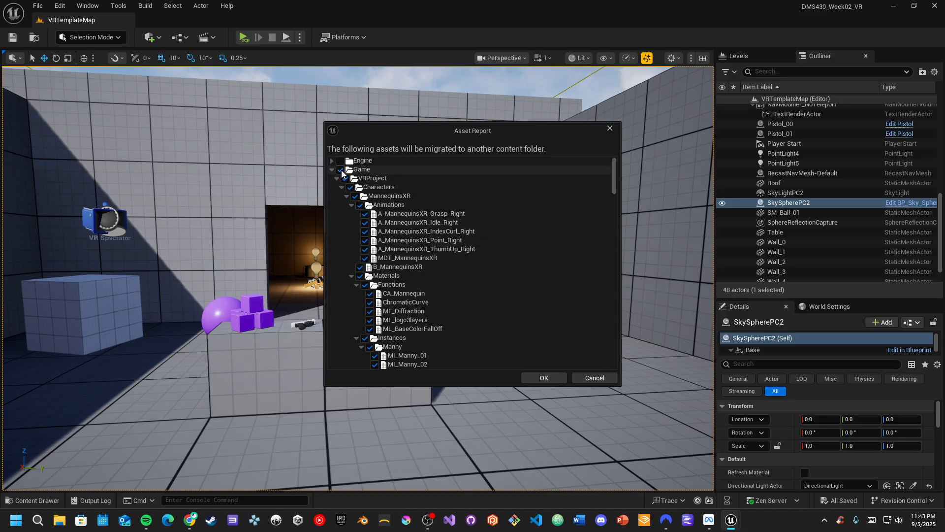
Exclude and re-include the Game assets in the migration, and collapse and re-expand VRProject to review its contents.
{"action": "left_click", "coordinate": [340, 170]}
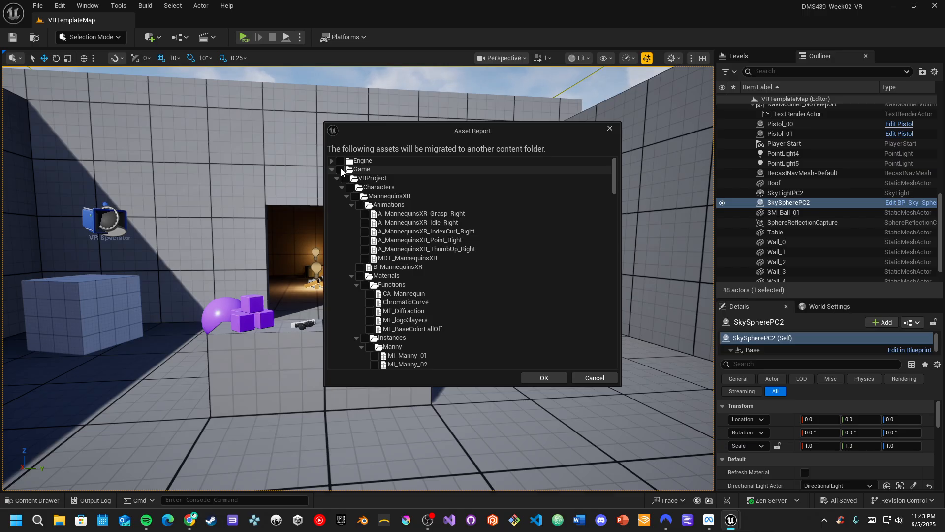
{"action": "left_click", "coordinate": [341, 170]}
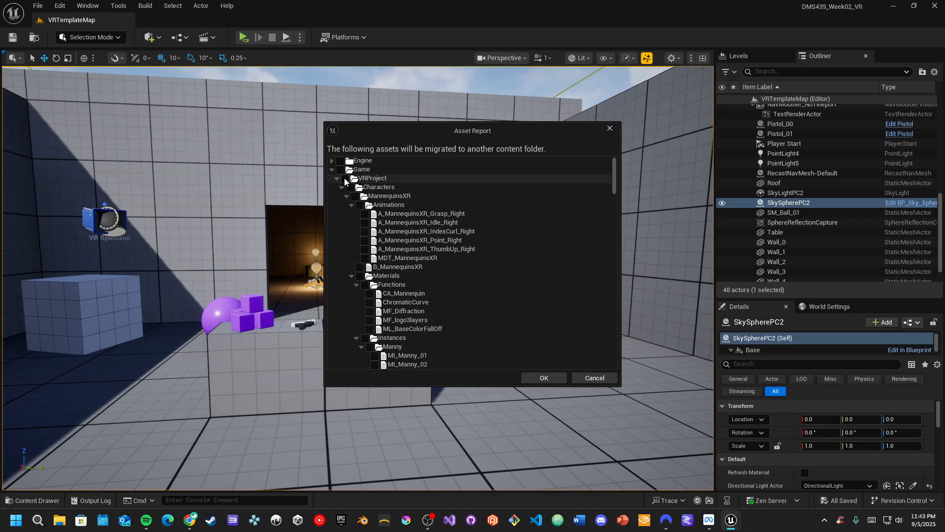
{"action": "left_click", "coordinate": [336, 178]}
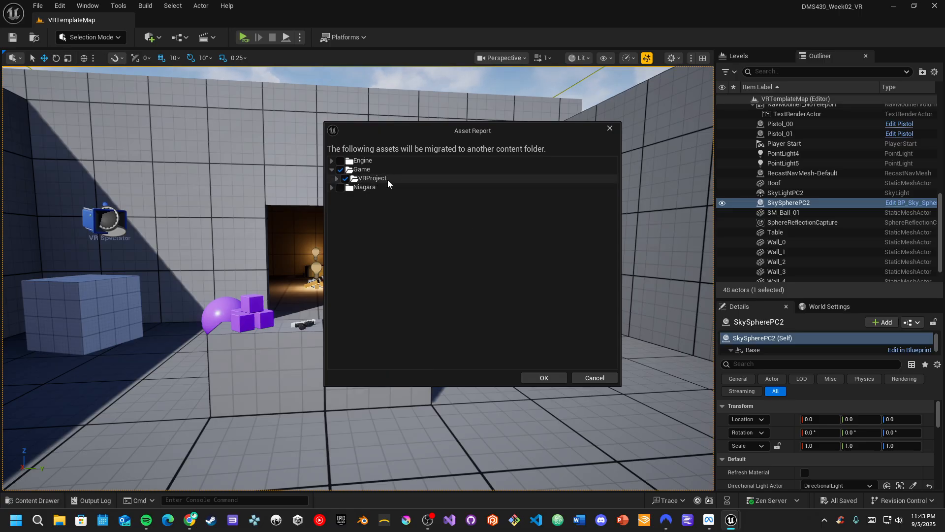
{"action": "left_click", "coordinate": [336, 178]}
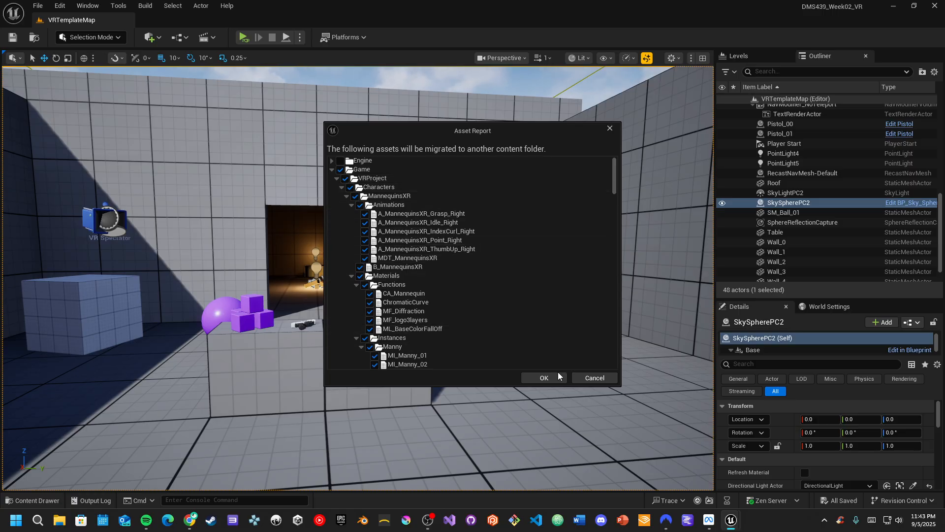
{"action": "scroll", "coordinate": [456, 298], "scroll_direction": "down", "scroll_amount": 6}
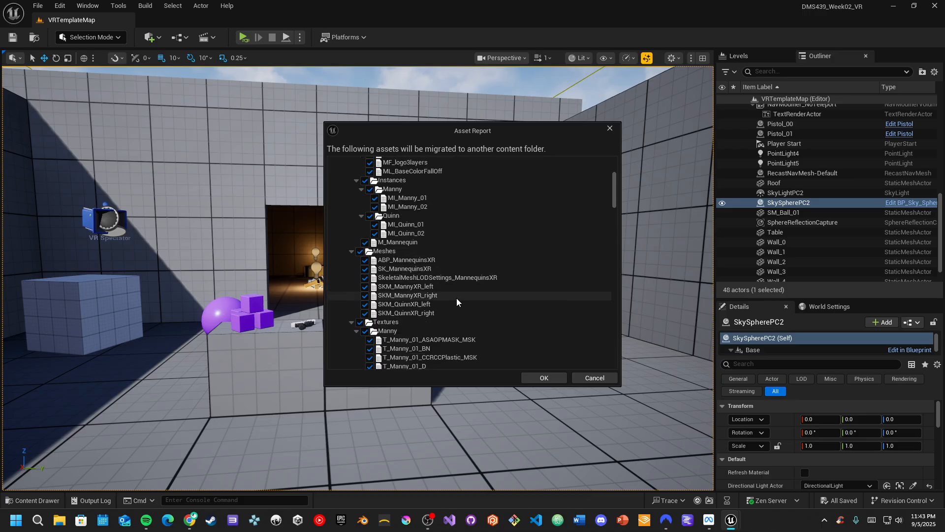
Accept the asset list and migrate VRProject into the Content folder of the DMS439_Week02Driving project.
{"action": "left_click", "coordinate": [553, 381]}
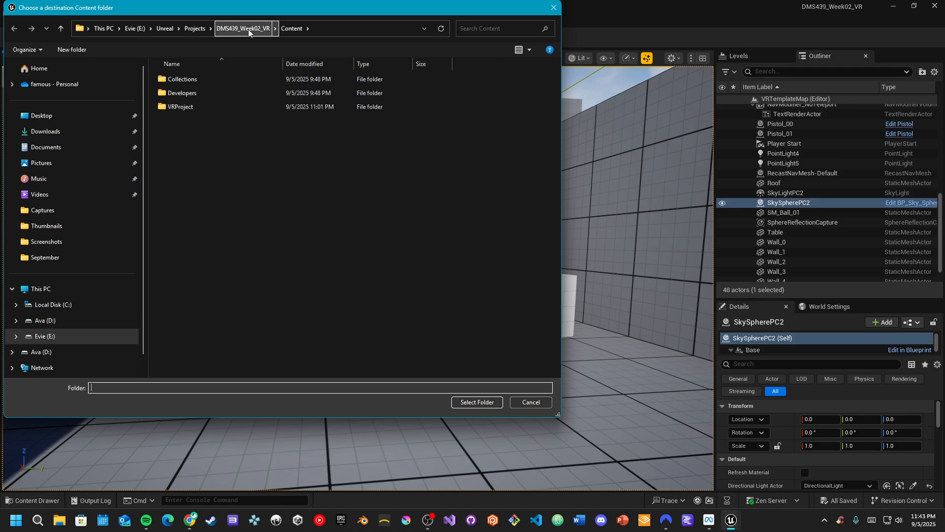
{"action": "left_click", "coordinate": [197, 29]}
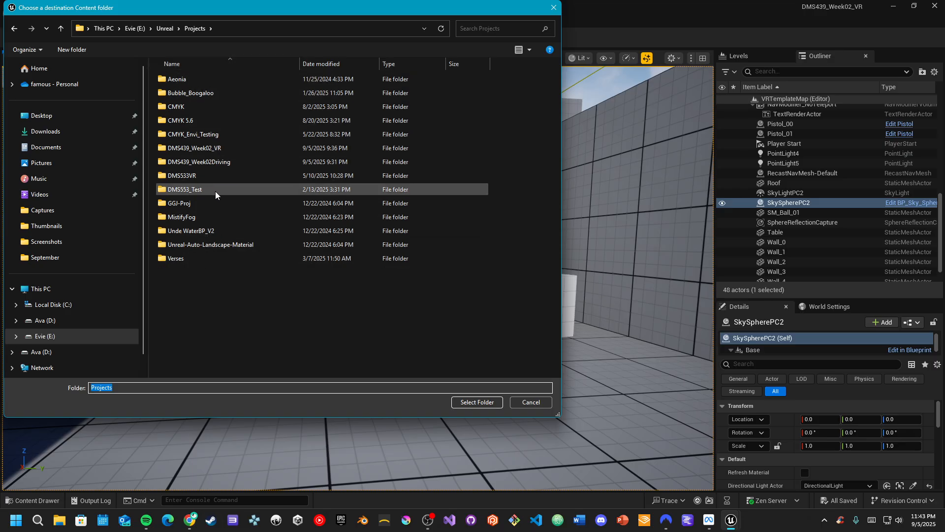
{"action": "double_click", "coordinate": [225, 163]}
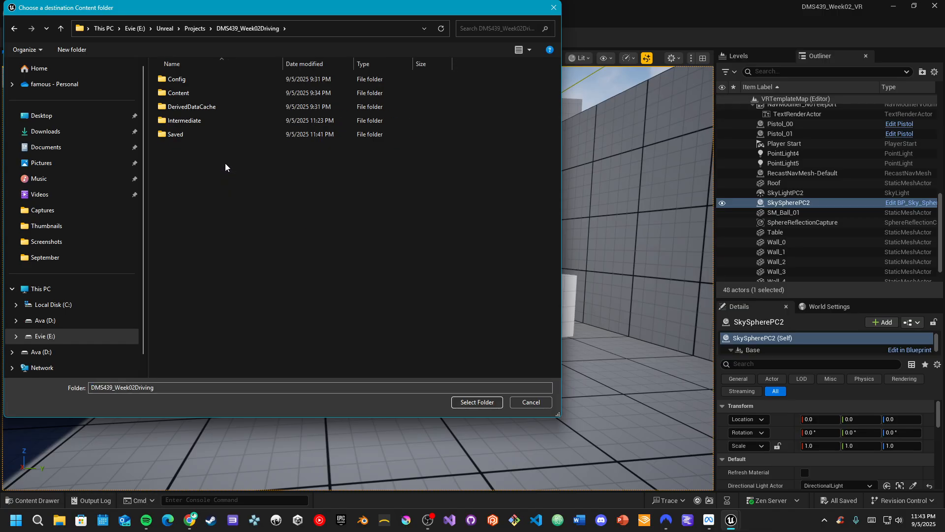
{"action": "double_click", "coordinate": [199, 92]}
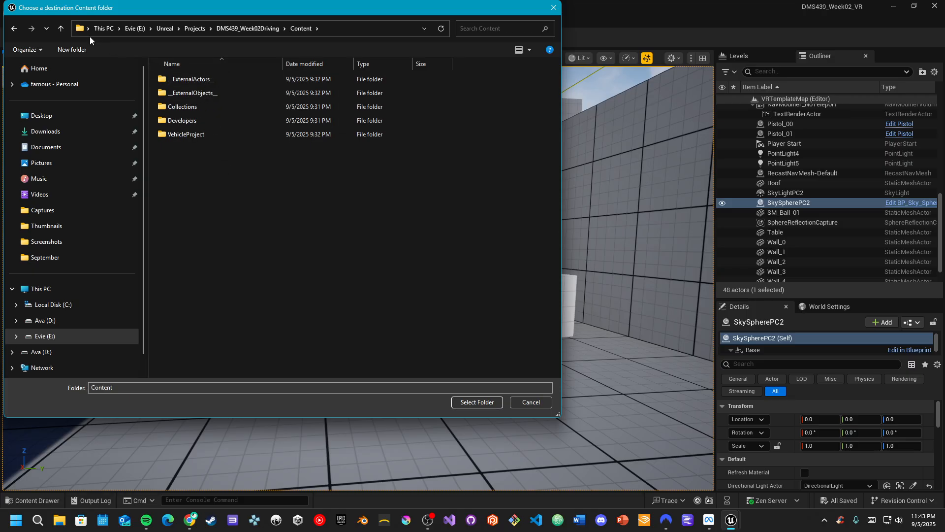
{"action": "left_click", "coordinate": [60, 28]}
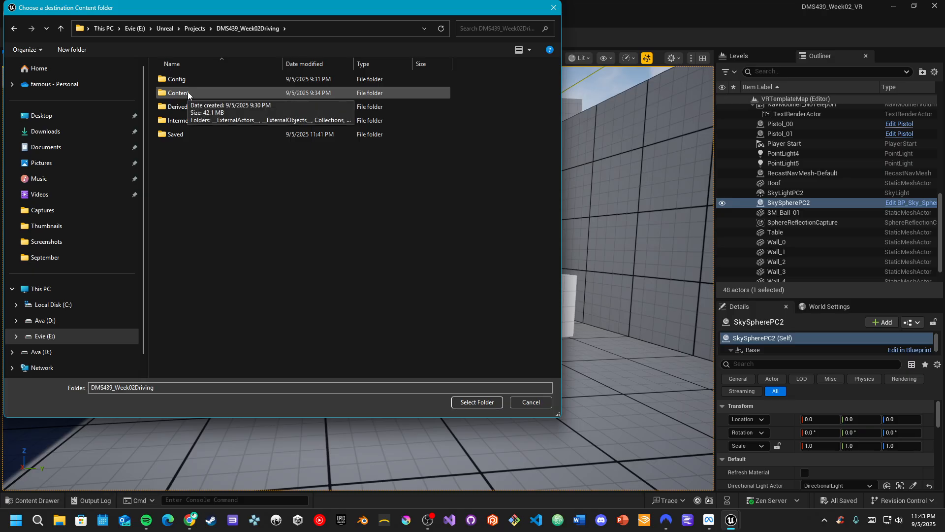
{"action": "double_click", "coordinate": [187, 92]}
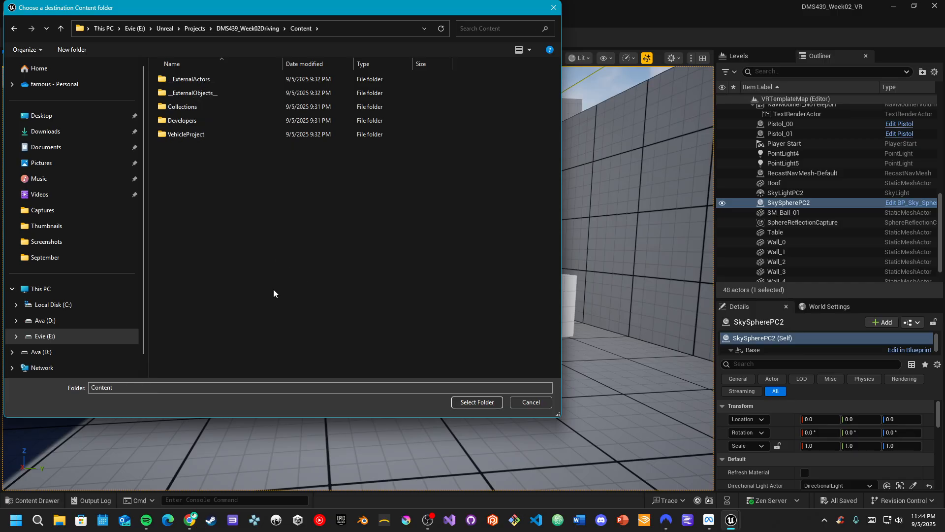
{"action": "left_click", "coordinate": [479, 403]}
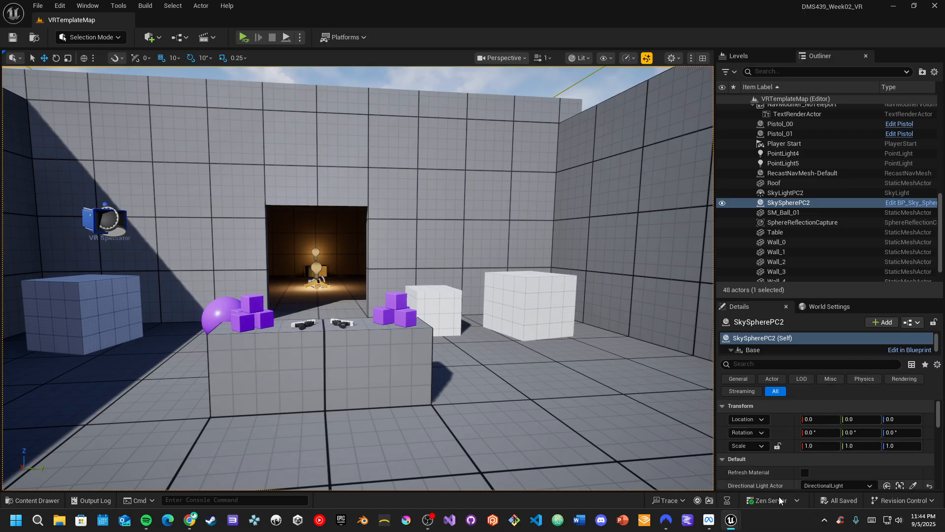
Switch to the DMS439_Week02Driving project and check its content folders for VRProject, collapsing VehicleProject.
{"action": "mouse_move", "coordinate": [734, 522]}
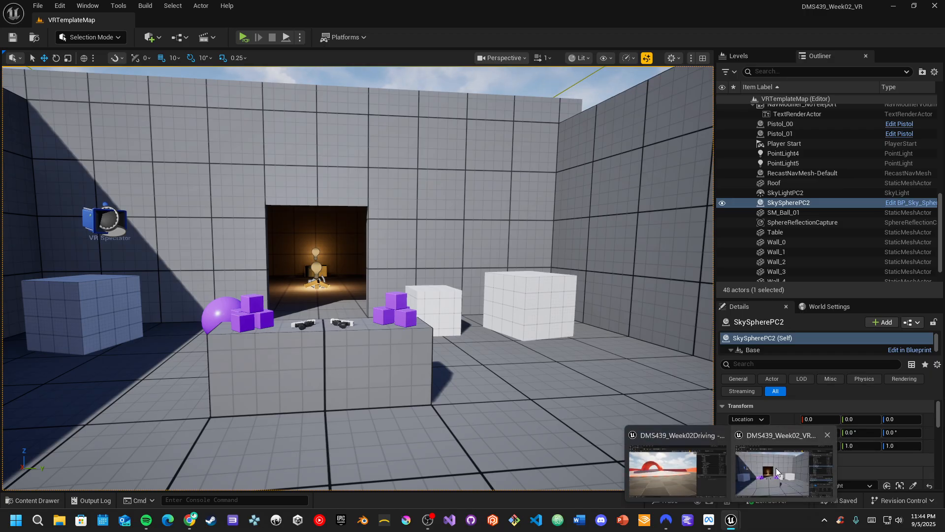
{"action": "left_click", "coordinate": [683, 465]}
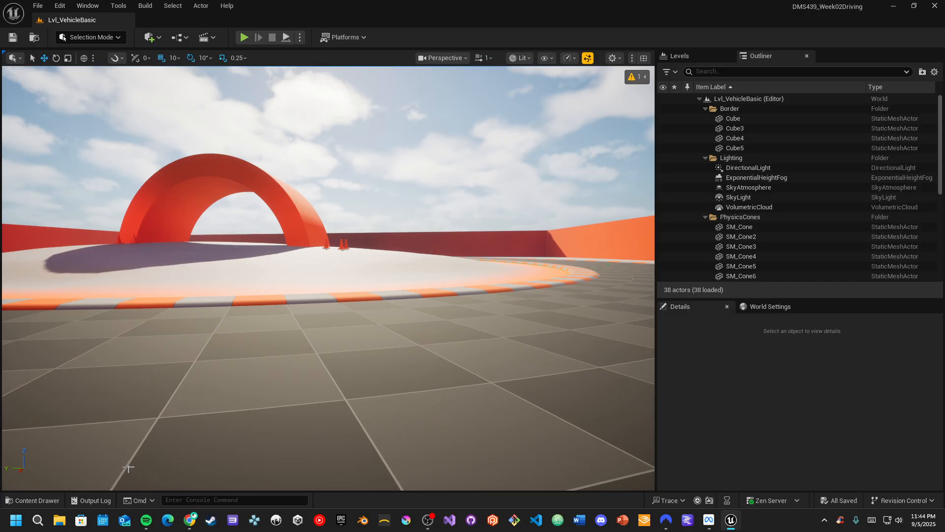
{"action": "left_click", "coordinate": [37, 499]}
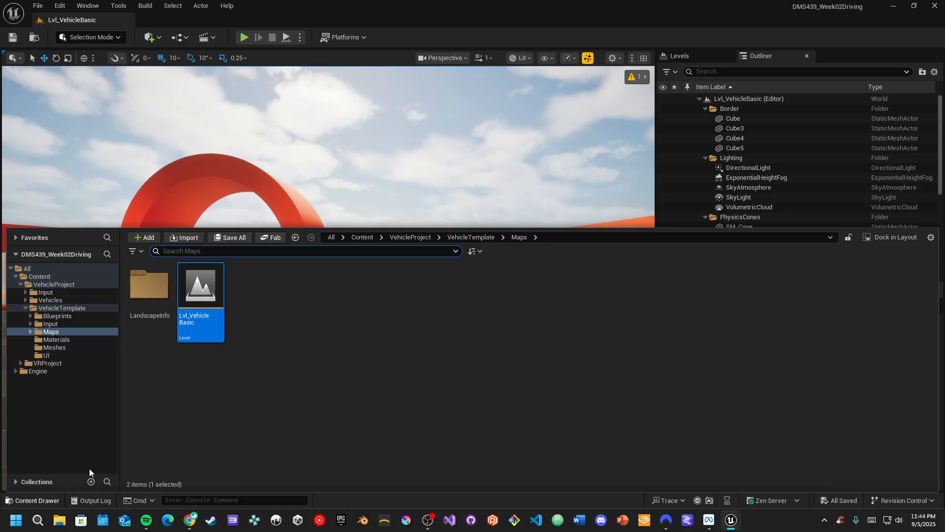
{"action": "left_click", "coordinate": [21, 284]}
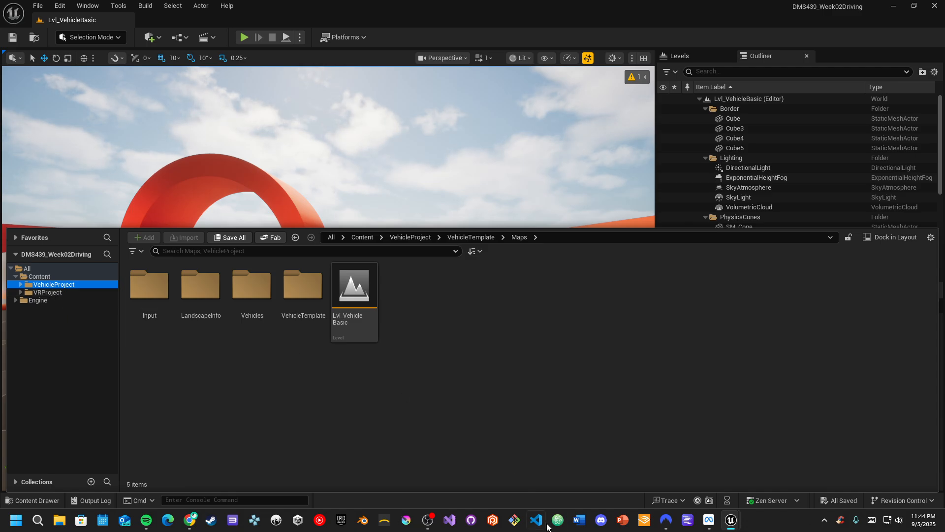
Switch to the Epic Games Launcher and browse the Fab library's assets and their options for adding or creating projects.
{"action": "left_click", "coordinate": [346, 519]}
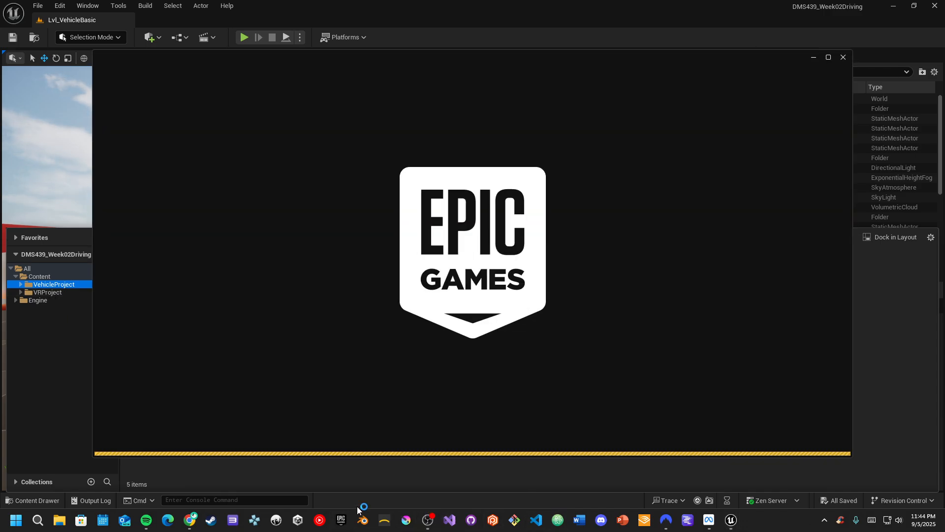
{"action": "scroll", "coordinate": [451, 350], "scroll_direction": "down", "scroll_amount": 4}
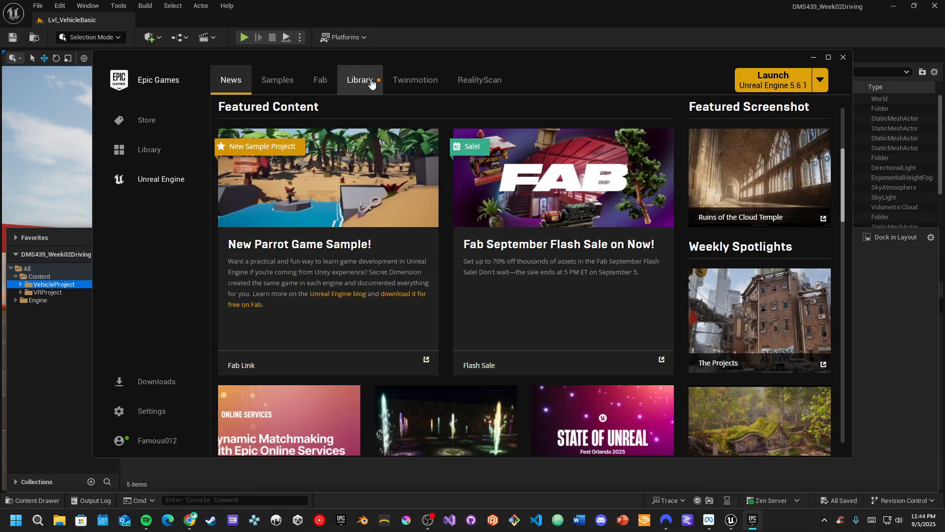
{"action": "left_click", "coordinate": [360, 80]}
{"action": "scroll", "coordinate": [451, 319], "scroll_direction": "down", "scroll_amount": 3}
{"action": "scroll", "coordinate": [461, 311], "scroll_direction": "down", "scroll_amount": 6}
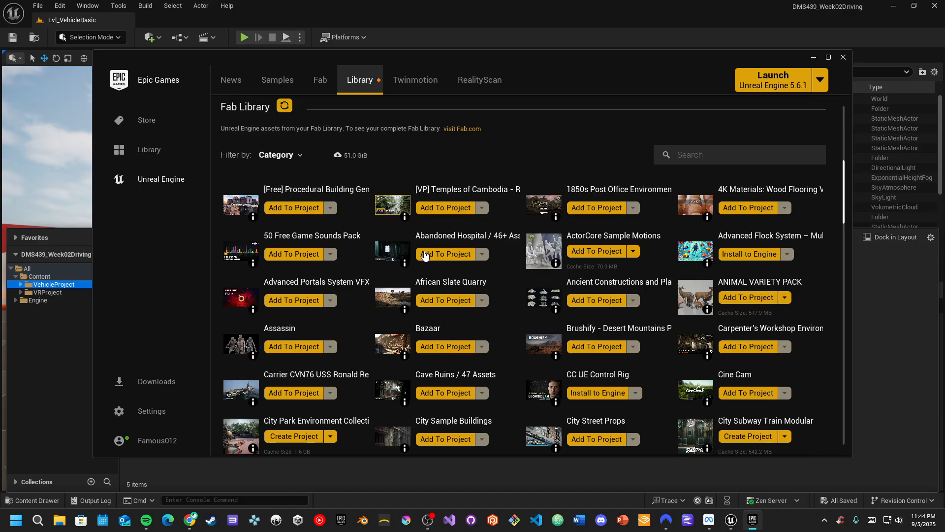
{"action": "scroll", "coordinate": [484, 290], "scroll_direction": "down", "scroll_amount": 3}
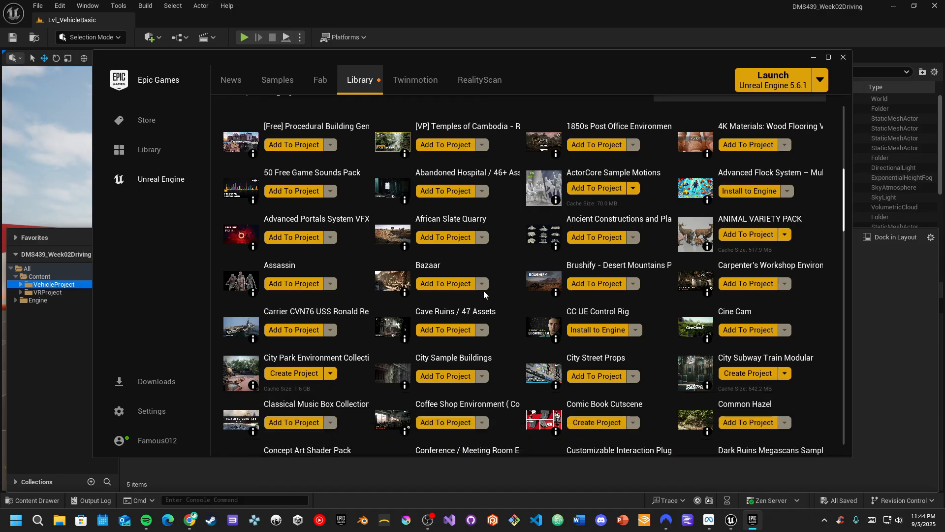
{"action": "scroll", "coordinate": [483, 291], "scroll_direction": "down", "scroll_amount": 2}
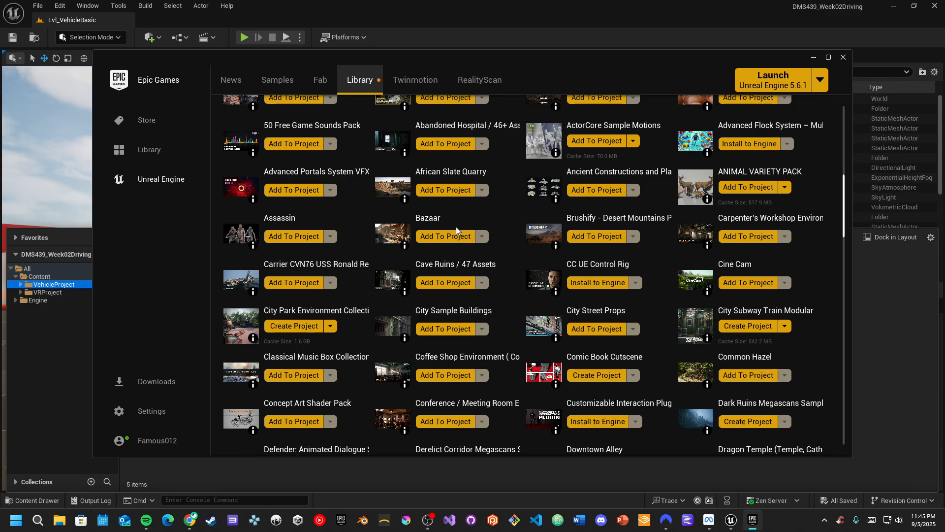
{"action": "scroll", "coordinate": [499, 271], "scroll_direction": "down", "scroll_amount": 1}
{"action": "scroll", "coordinate": [501, 271], "scroll_direction": "down", "scroll_amount": 3}
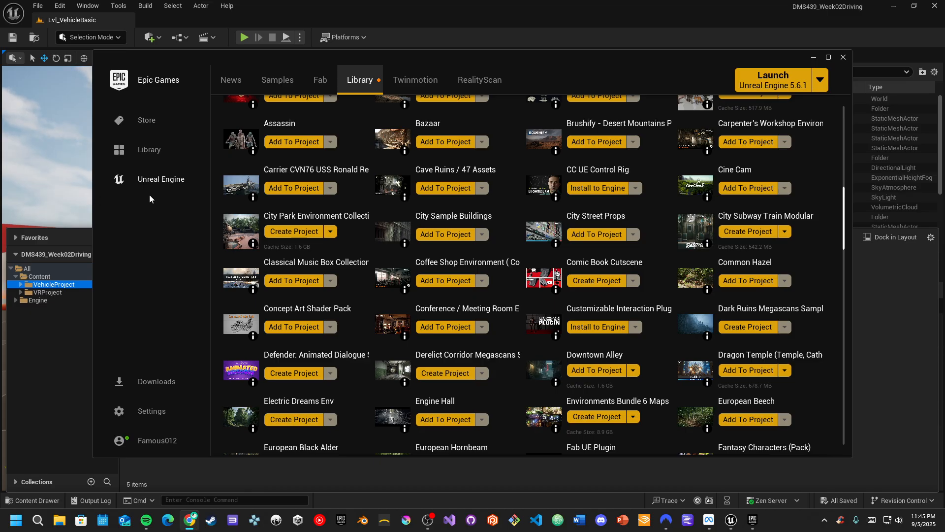
Close the Epic Games Launcher and update the out-of-date landscape actors in Lvl_VehicleBasic.
{"action": "left_click", "coordinate": [843, 58]}
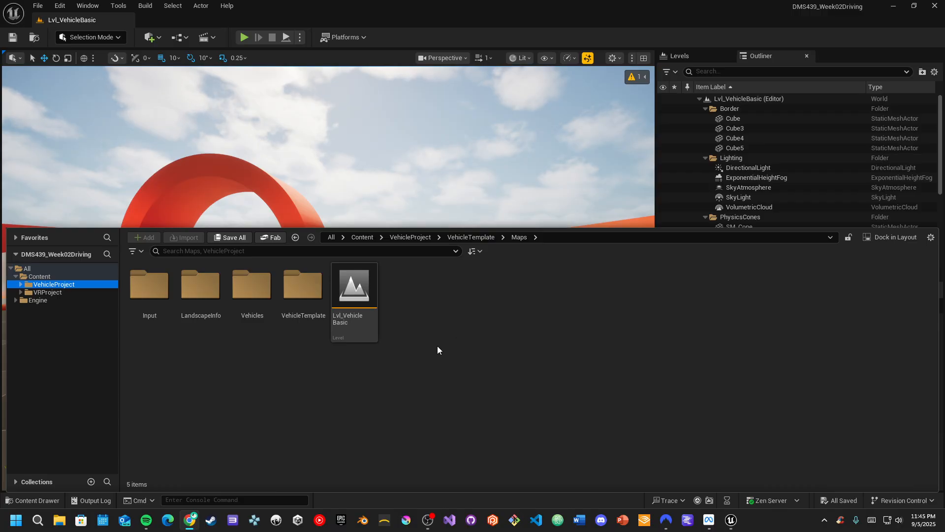
{"action": "right_click_drag", "start_coordinate": [394, 178], "coordinate": [345, 235]}
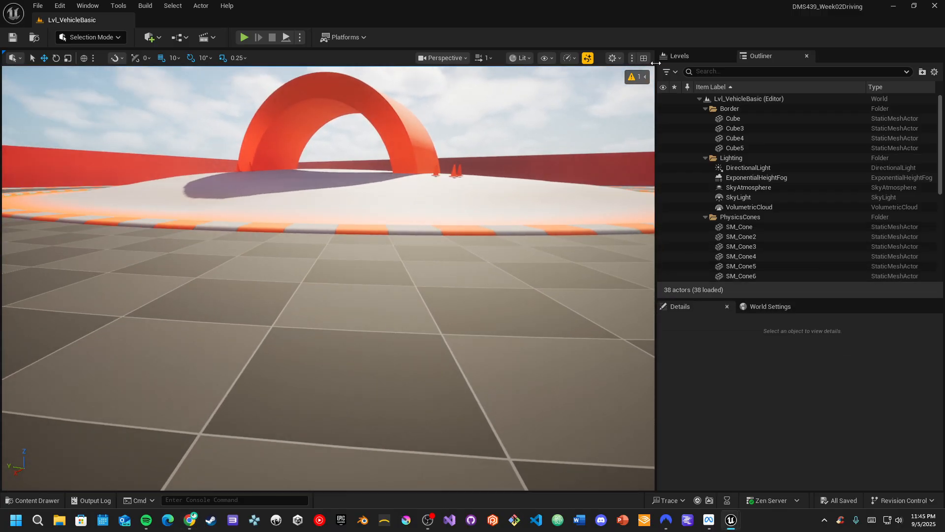
{"action": "left_click", "coordinate": [644, 77]}
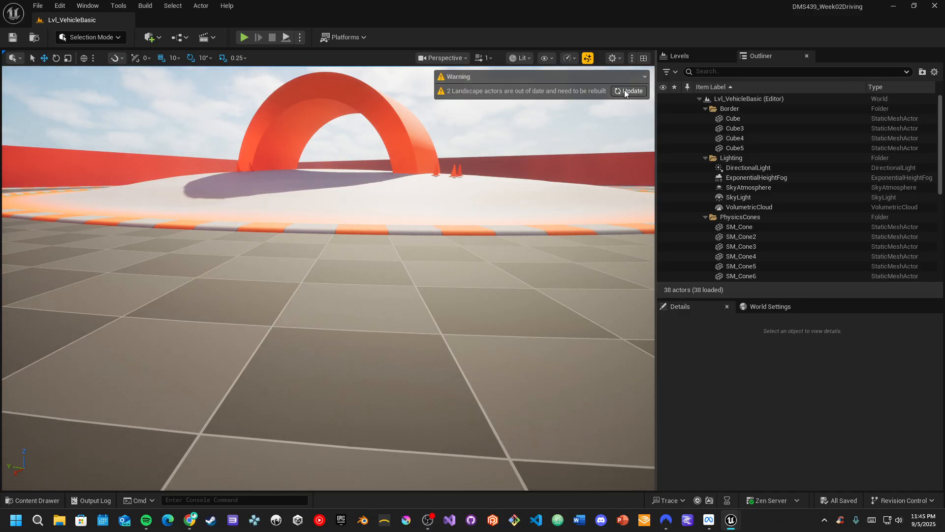
{"action": "left_click", "coordinate": [632, 89]}
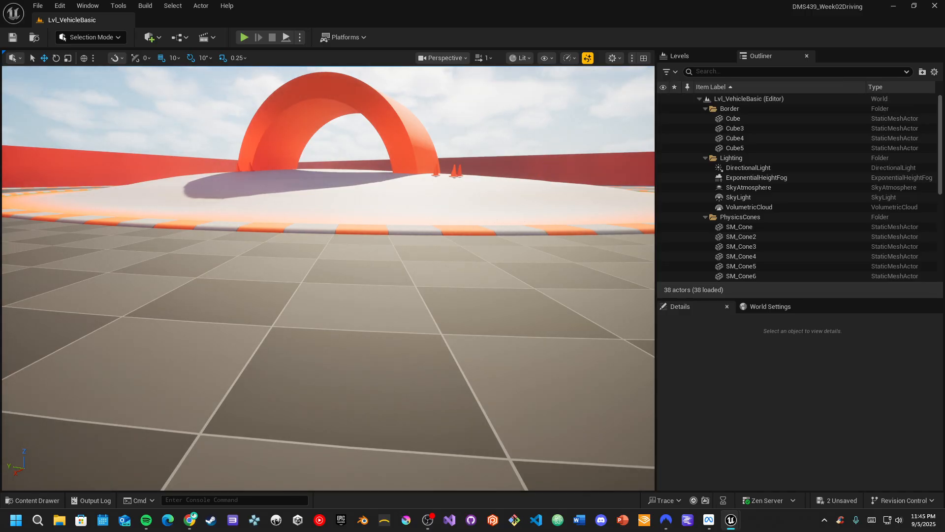
Check the DMS439_Week02_VR project's level, return to DMS439_Week02Driving and collapse the Lvl_VehicleBasic actor tree.
{"action": "key", "text": "alt+Tab"}
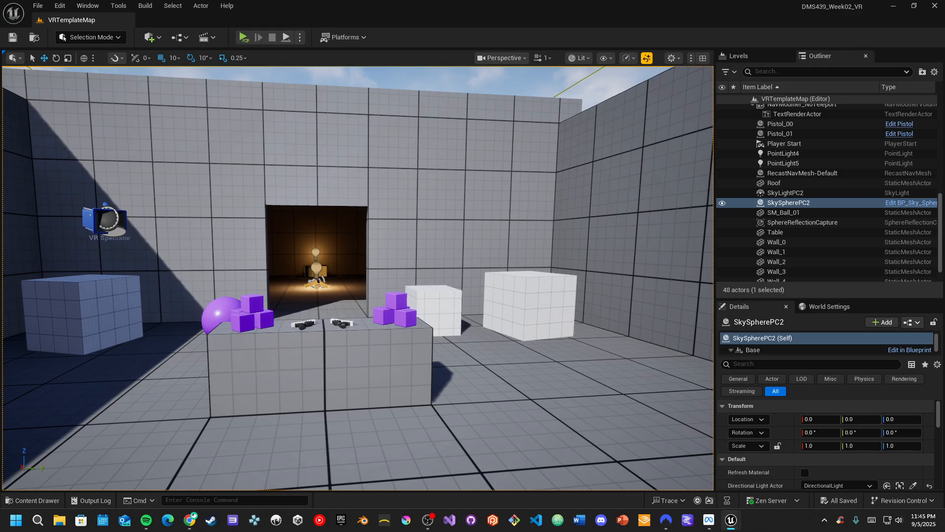
{"action": "key", "text": "alt+Tab"}
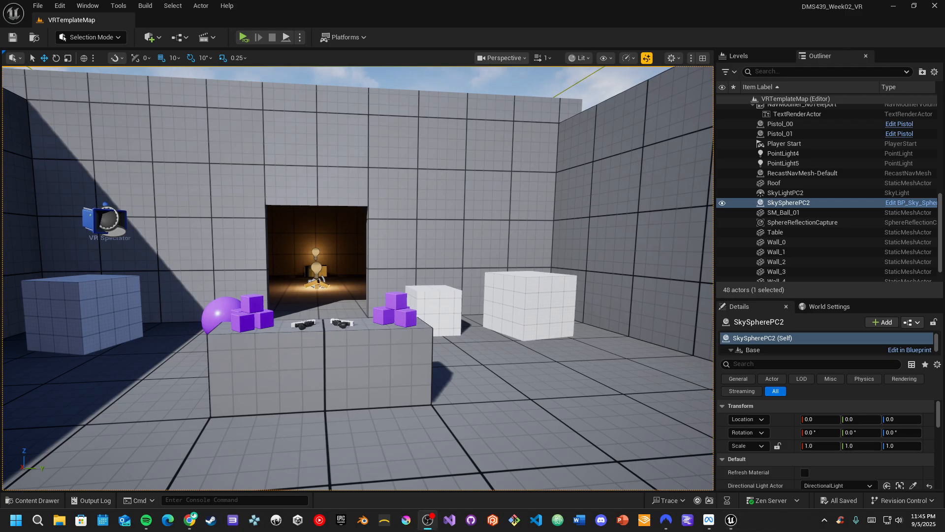
{"action": "mouse_move", "coordinate": [732, 526]}
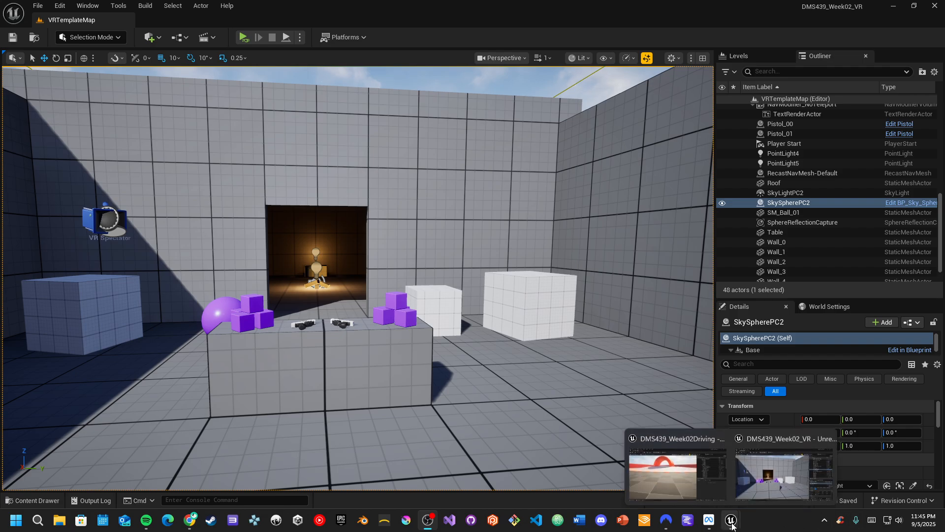
{"action": "left_click", "coordinate": [690, 473]}
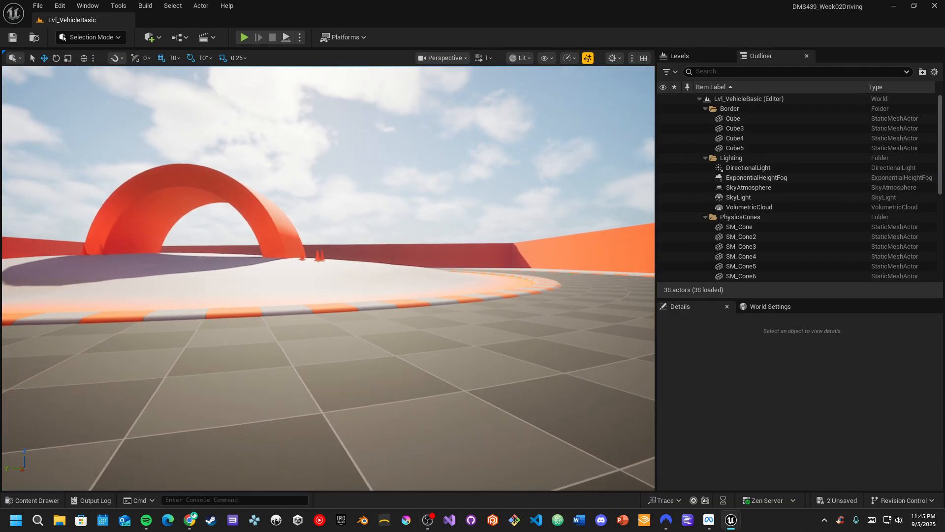
{"action": "right_click_drag", "start_coordinate": [498, 246], "coordinate": [467, 237]}
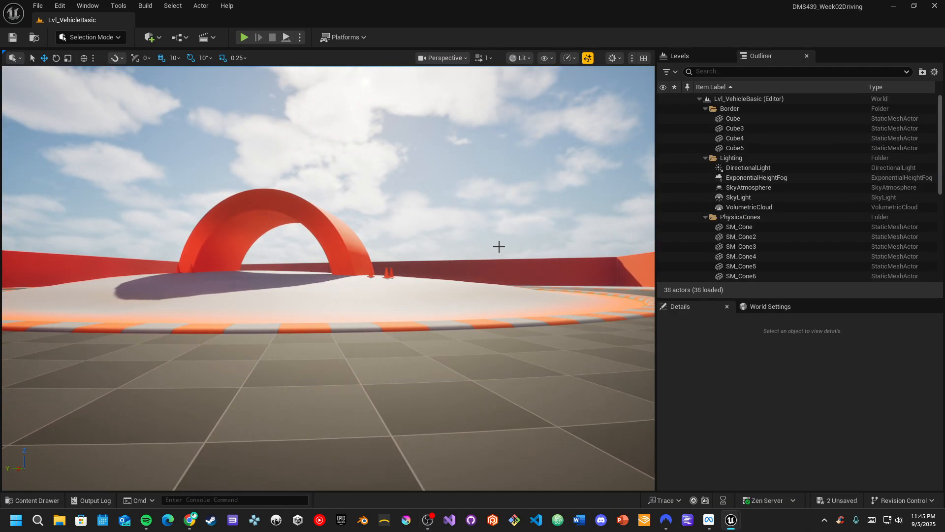
{"action": "left_click", "coordinate": [700, 99]}
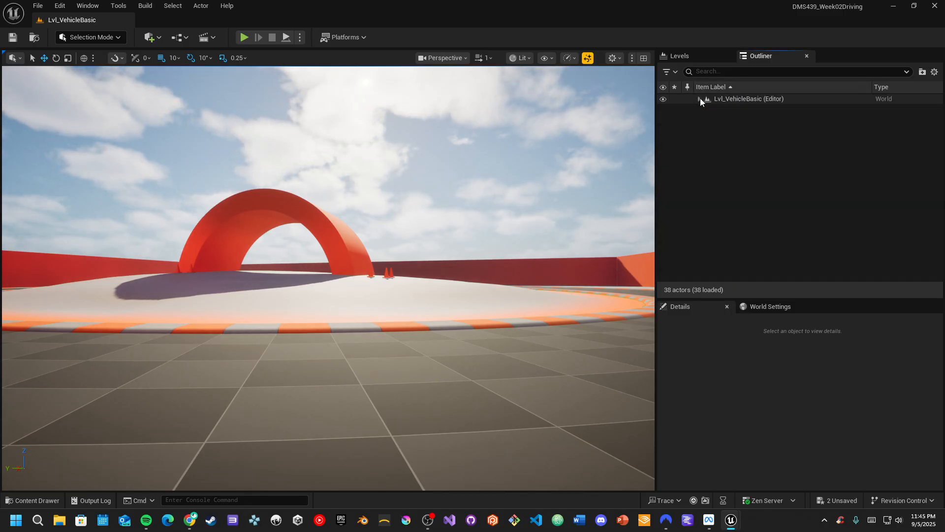
Play Lvl_VehicleBasic in the editor and drive the sports car around the track with the chase camera.
{"action": "right_click_drag", "start_coordinate": [325, 185], "coordinate": [321, 184]}
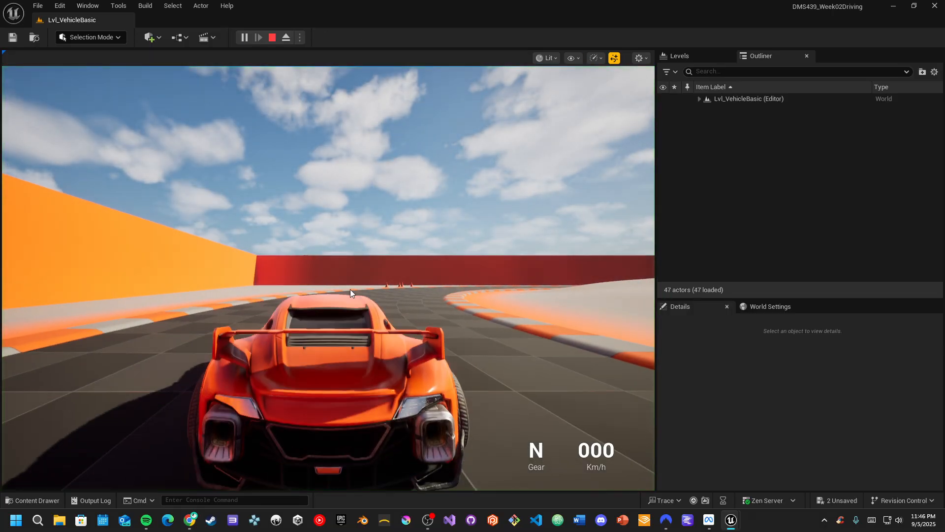
{"action": "left_click", "coordinate": [350, 288]}
{"action": "key", "text": "w"}
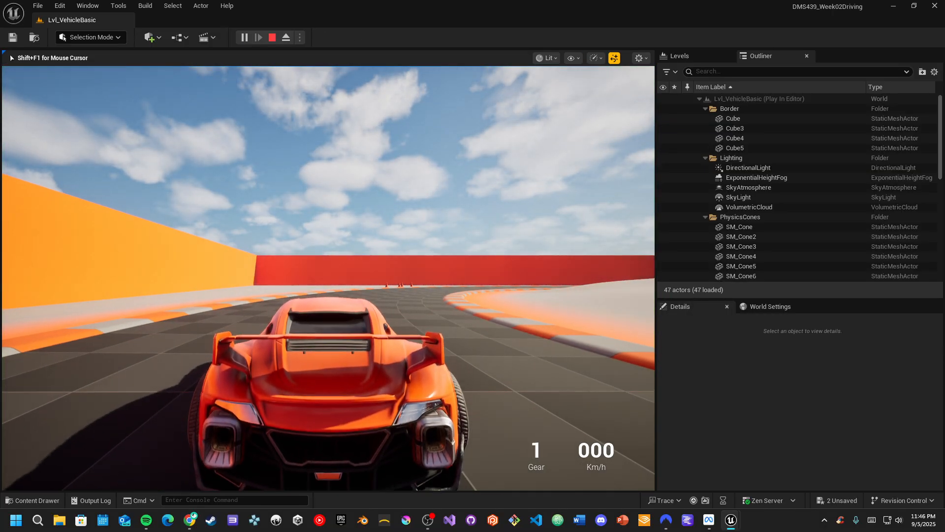
{"action": "key", "text": "d"}
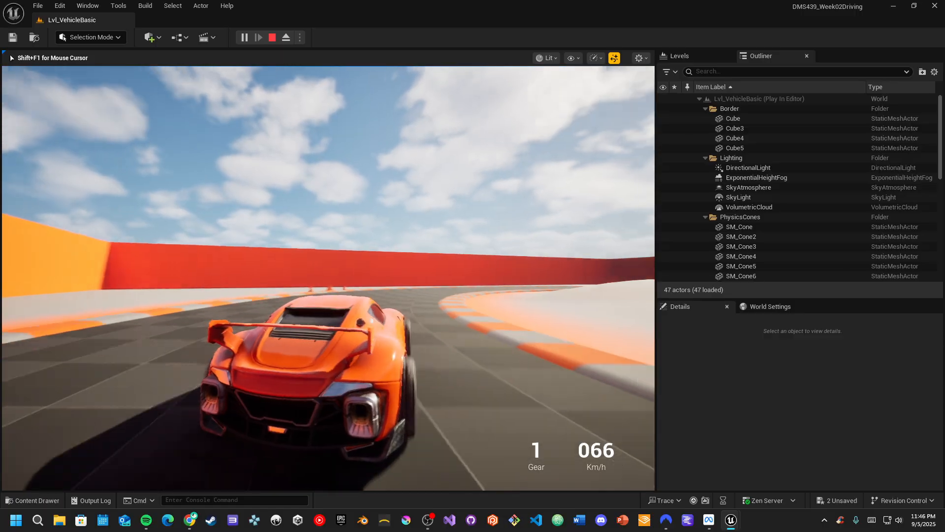
{"action": "key", "text": "d"}
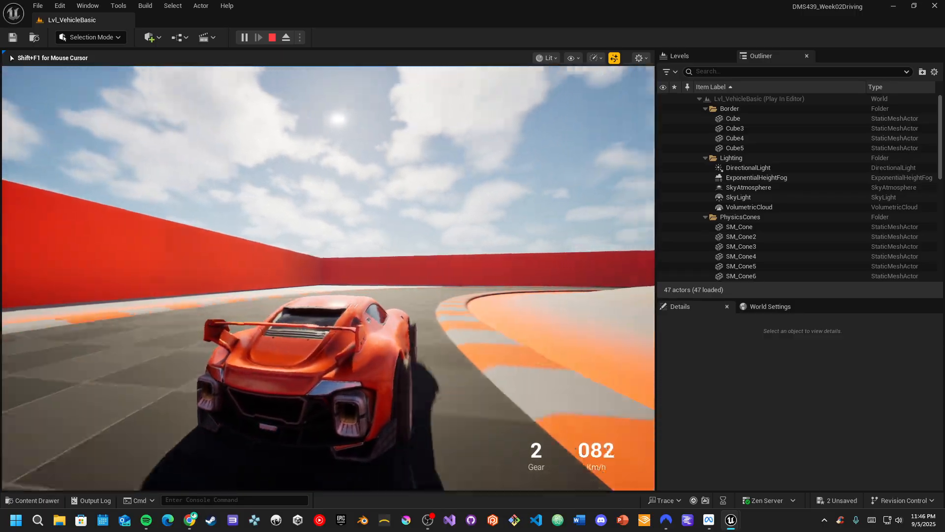
{"action": "key", "text": "w"}
{"action": "key", "text": "d"}
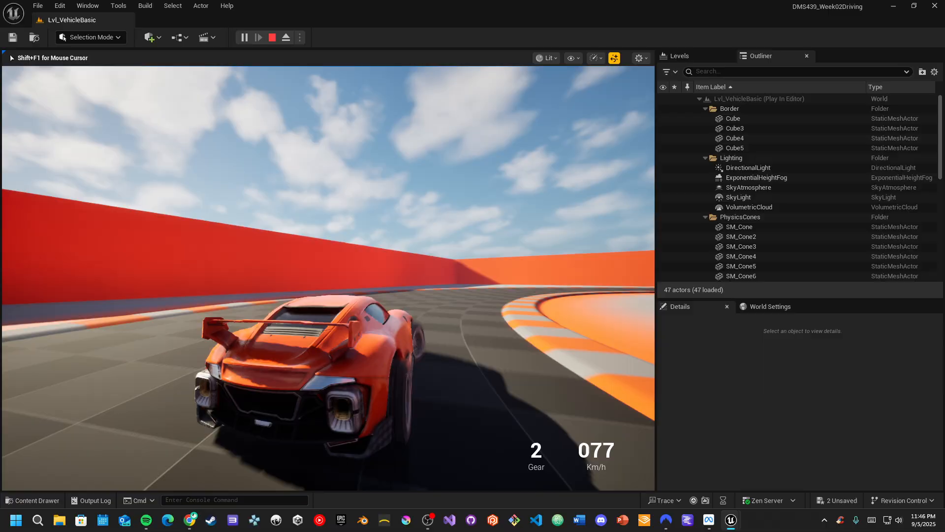
{"action": "key", "text": "w"}
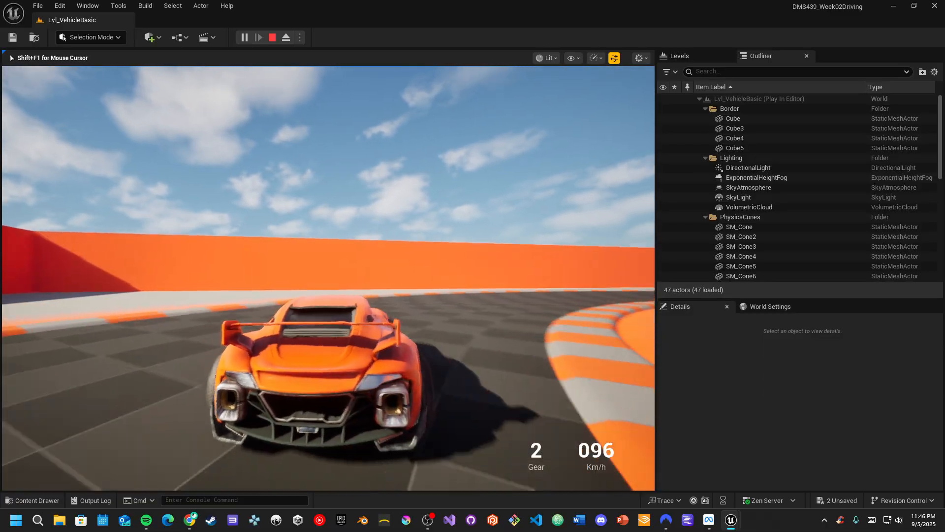
{"action": "key", "text": "d"}
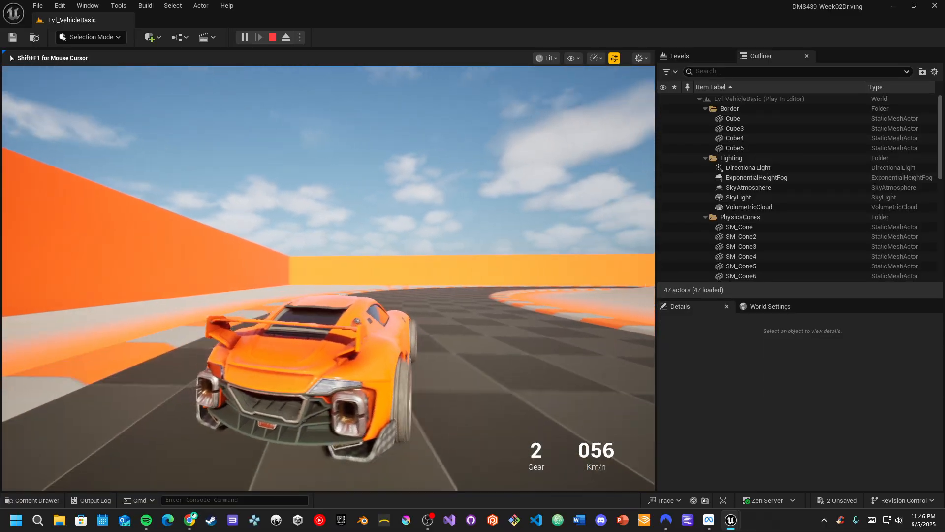
Switch the car to its front camera view, continue driving around the track, and stop the play session.
{"action": "key", "text": "c"}
{"action": "key", "text": "w"}
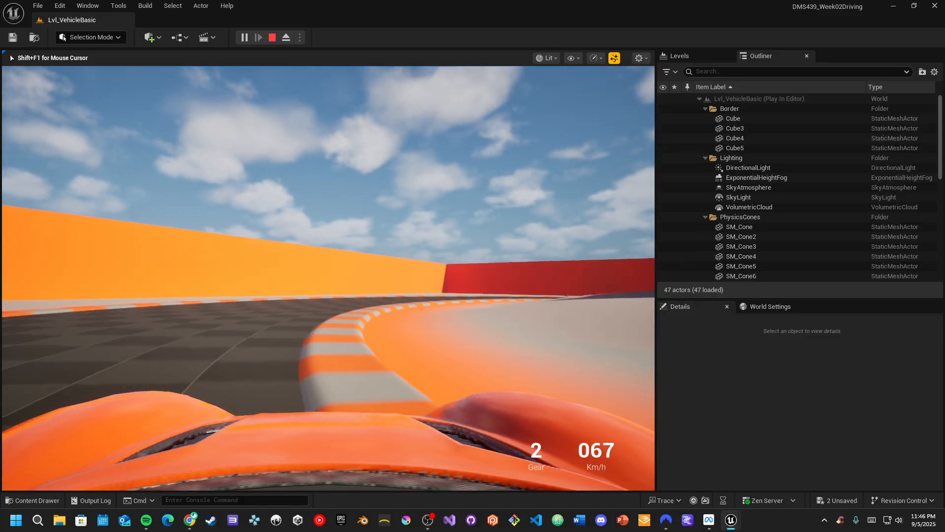
{"action": "key", "text": "w"}
{"action": "key", "text": "d"}
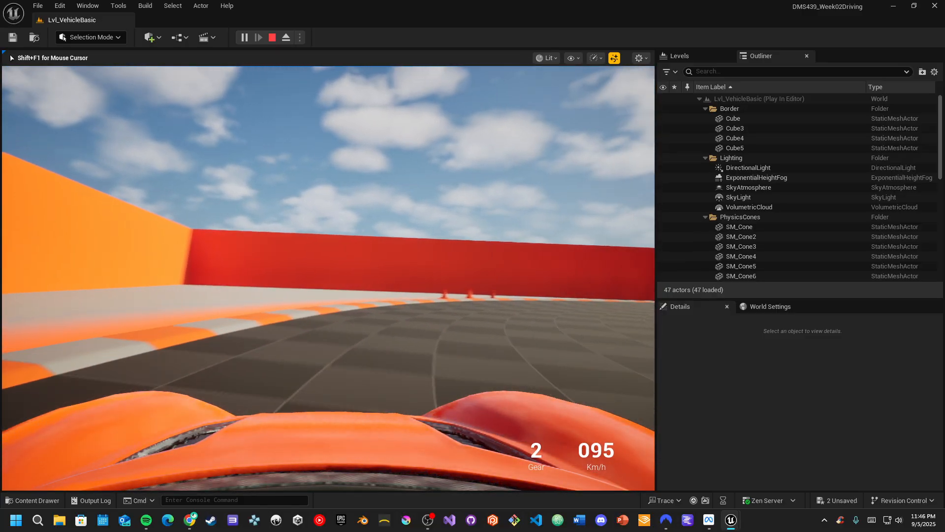
{"action": "key", "text": "d"}
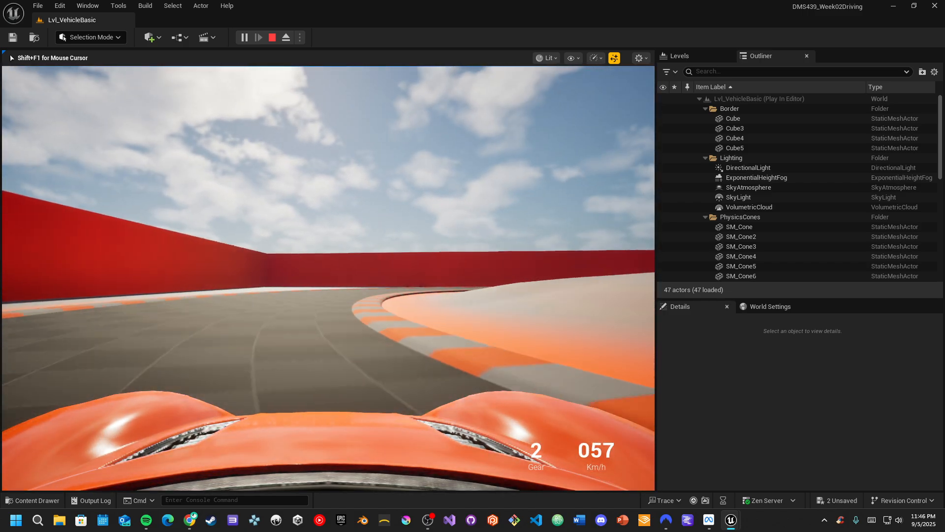
{"action": "key", "text": "d"}
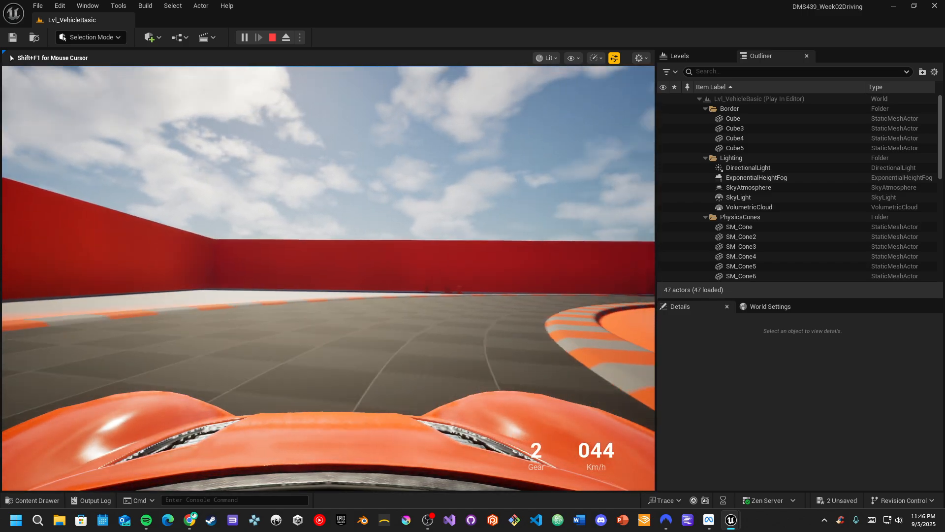
{"action": "key", "text": "Escape"}
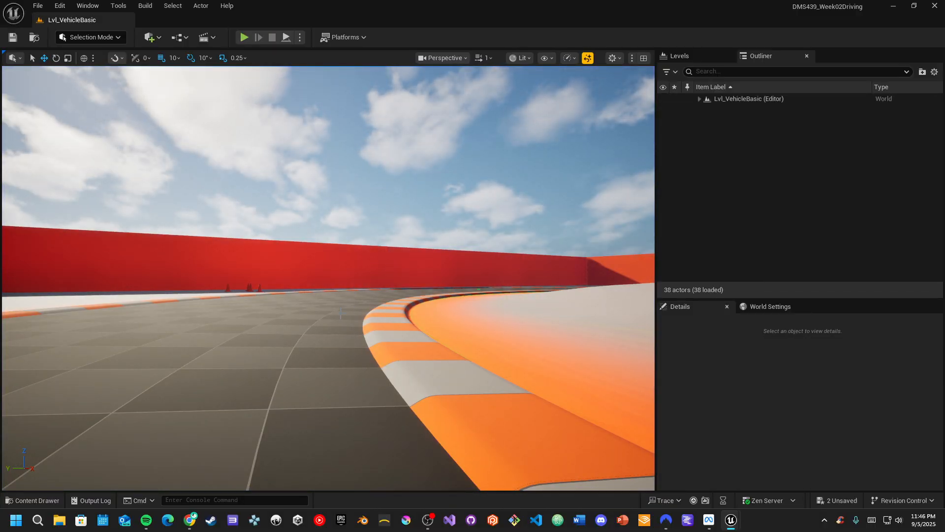
Show the level's World Settings and enlarge their area to expose more of the properties.
{"action": "left_click", "coordinate": [758, 310]}
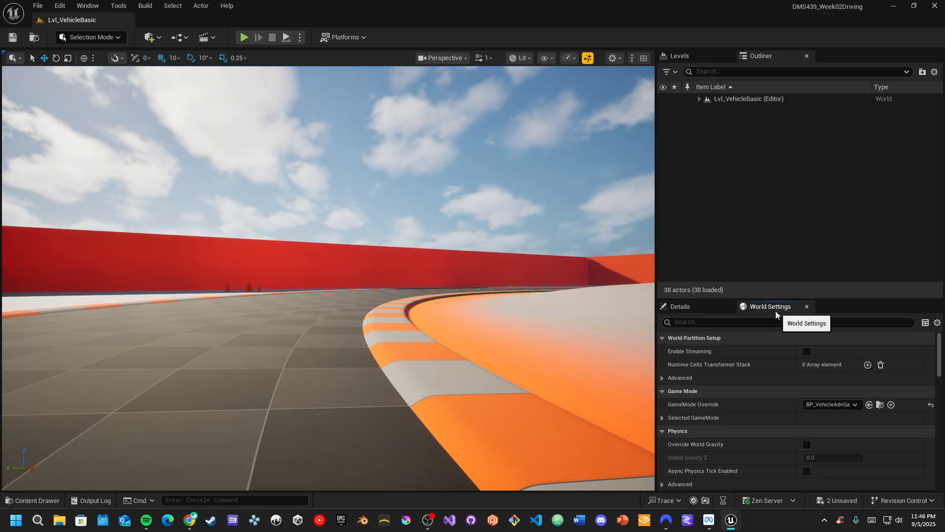
{"action": "left_click", "coordinate": [82, 6]}
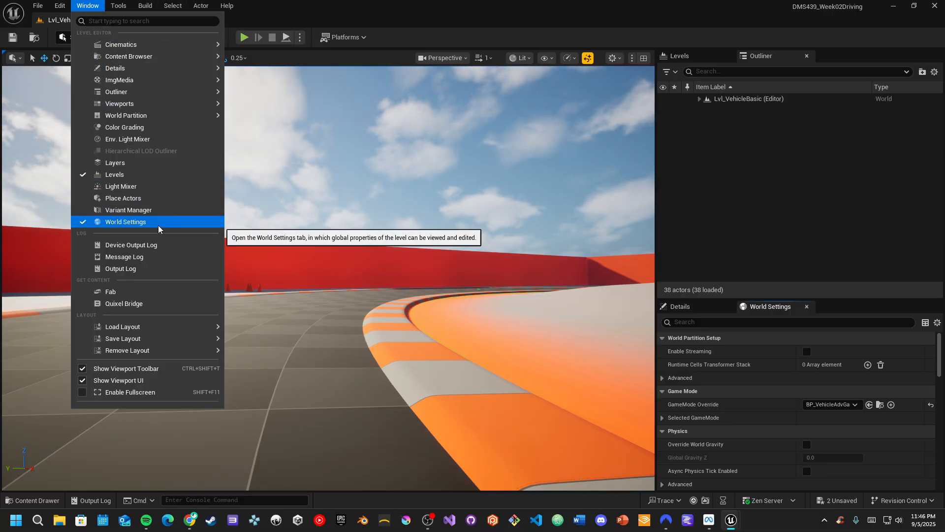
{"action": "left_click_drag", "start_coordinate": [766, 299], "coordinate": [762, 191]}
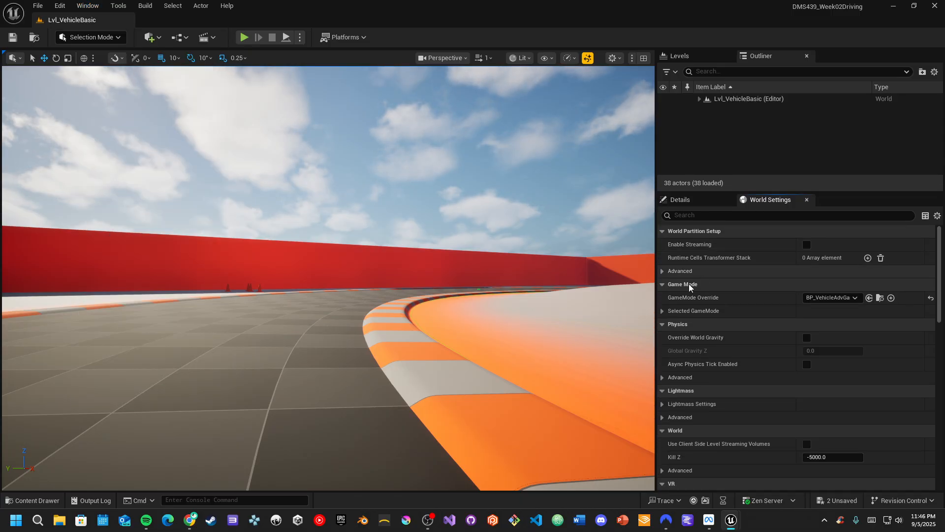
Review the GameMode Override choices and locate the BP_VehicleAdvGameMode asset in the project content.
{"action": "left_click", "coordinate": [839, 299]}
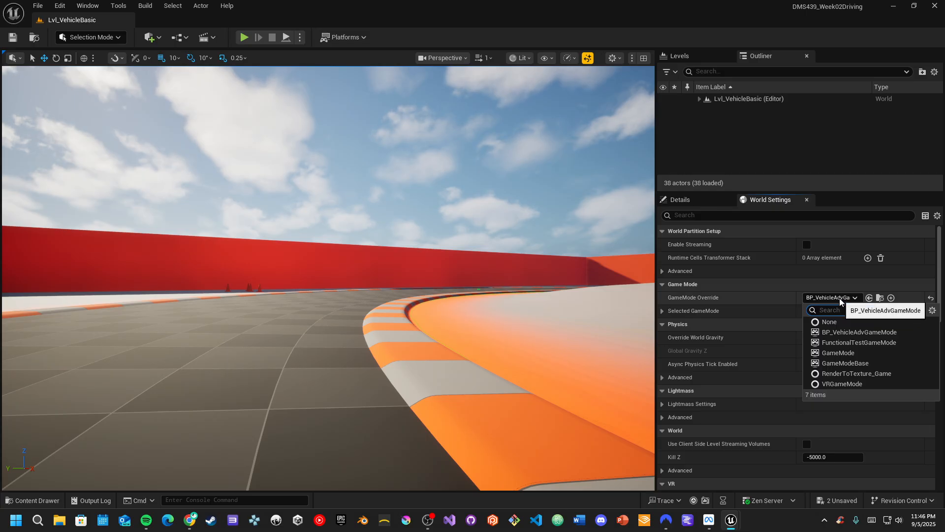
{"action": "mouse_move", "coordinate": [797, 297]}
{"action": "left_mouse_down"}
{"action": "mouse_move", "coordinate": [744, 298]}
{"action": "mouse_move", "coordinate": [789, 297]}
{"action": "left_mouse_up"}
{"action": "left_click", "coordinate": [872, 298]}
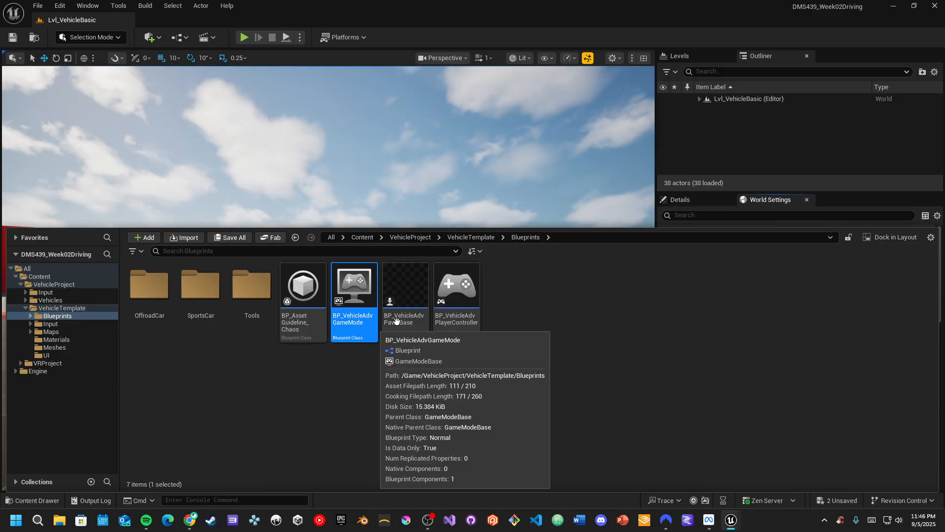
{"action": "left_click", "coordinate": [53, 499]}
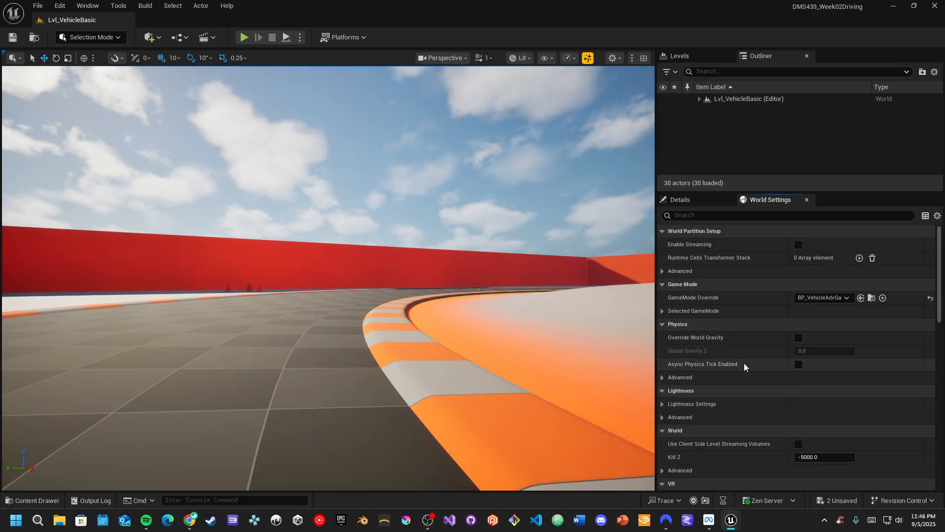
Expand the Selected GameMode settings, set the Default Pawn Class to BP_VehicleAdvOffroadCar from the OffroadCar folder, and locate the assigned asset.
{"action": "left_click", "coordinate": [663, 311]}
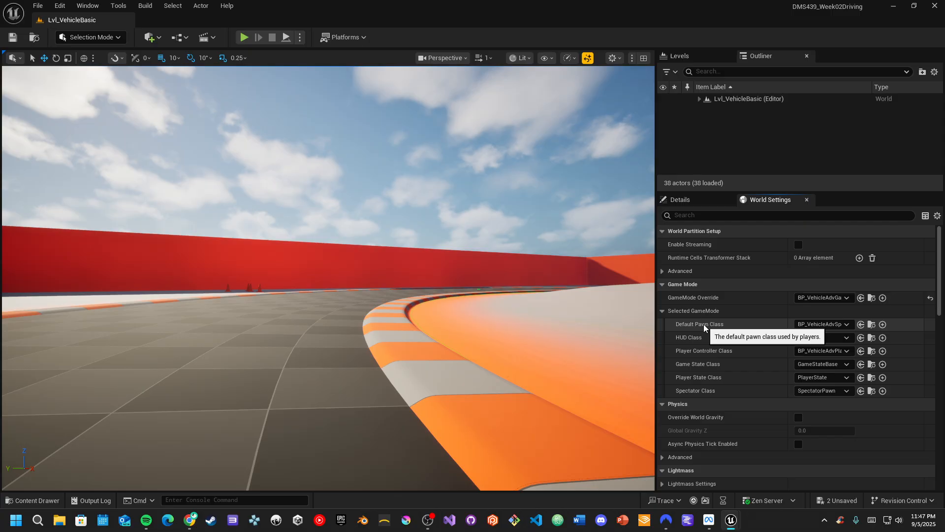
{"action": "left_click", "coordinate": [872, 324]}
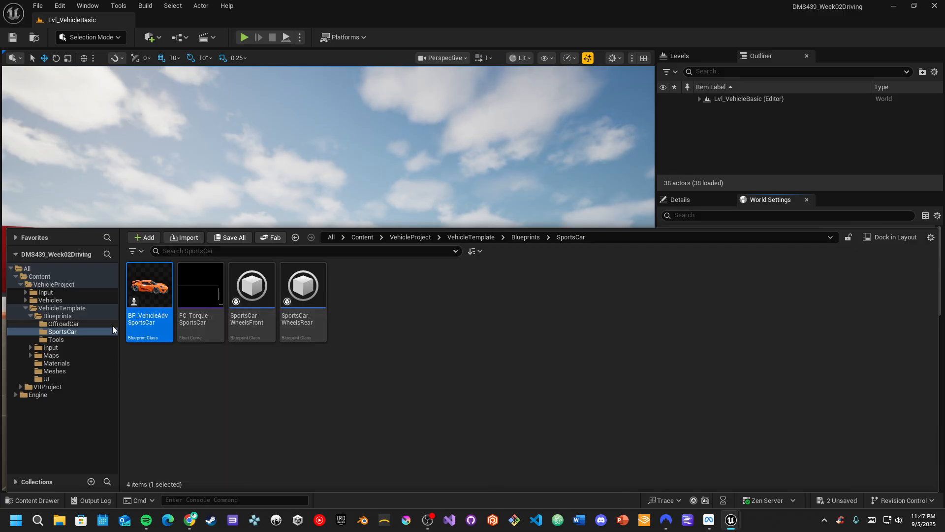
{"action": "left_click", "coordinate": [64, 324]}
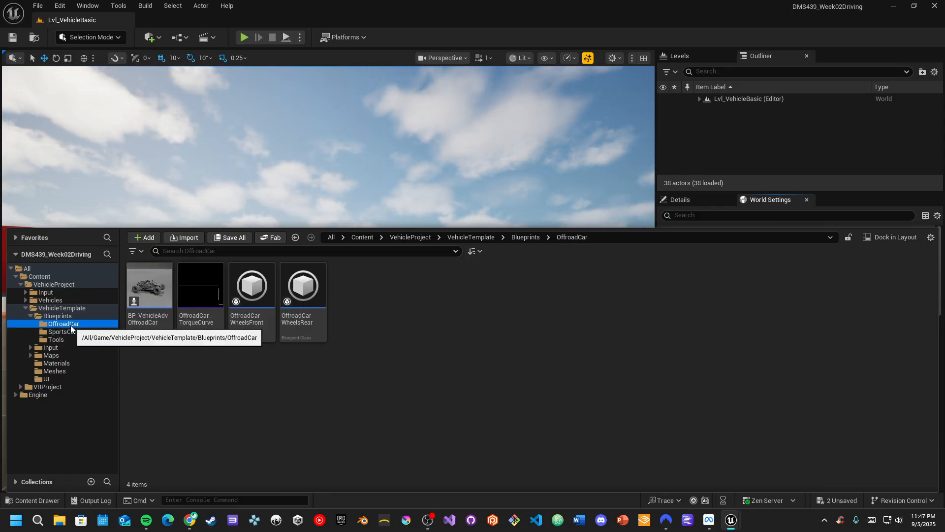
{"action": "left_click", "coordinate": [147, 323]}
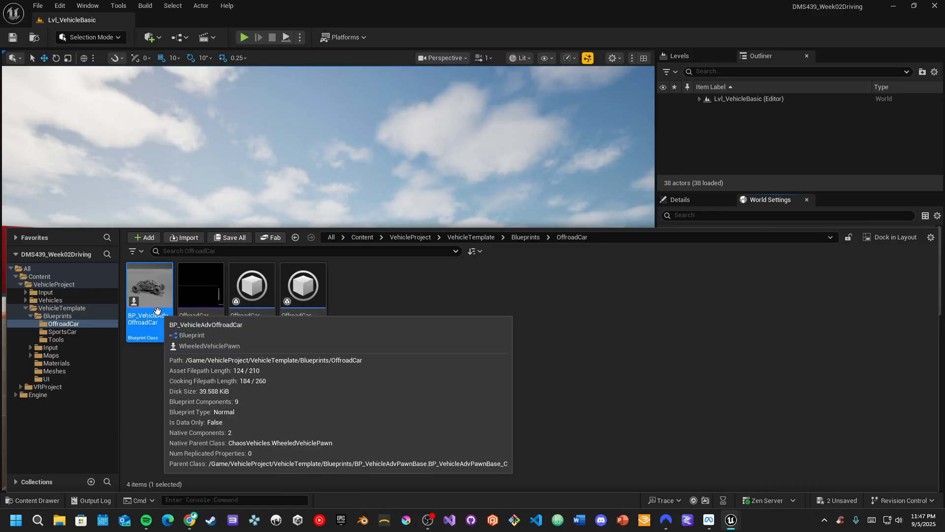
{"action": "left_click", "coordinate": [54, 501]}
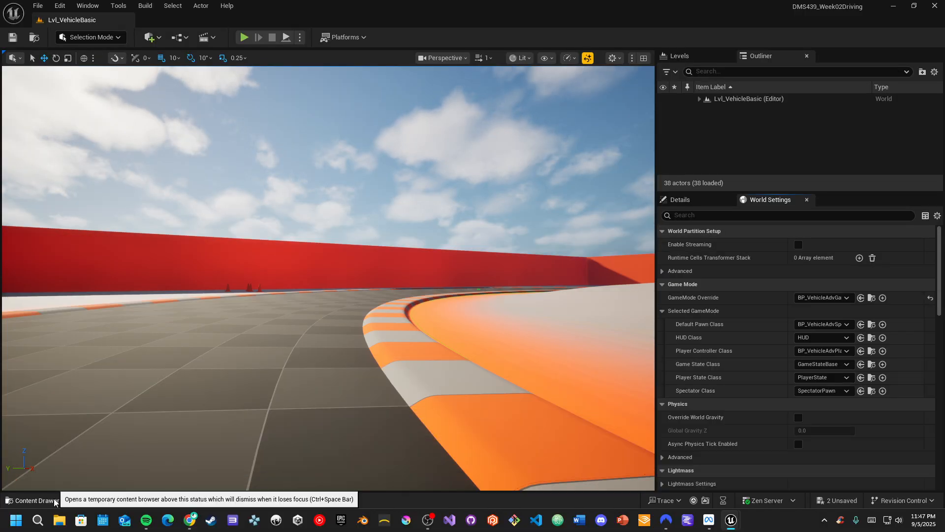
{"action": "left_click", "coordinate": [862, 325]}
{"action": "left_click", "coordinate": [861, 325]}
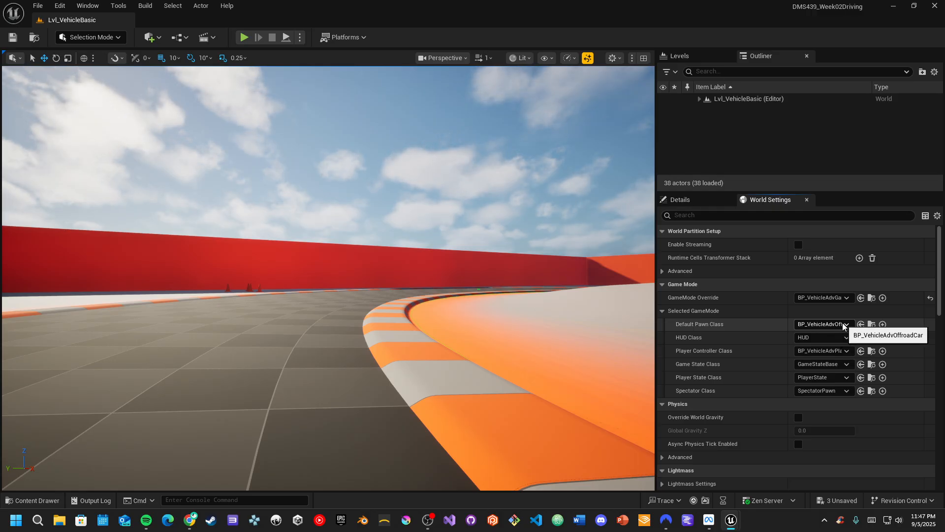
{"action": "left_click", "coordinate": [872, 325]}
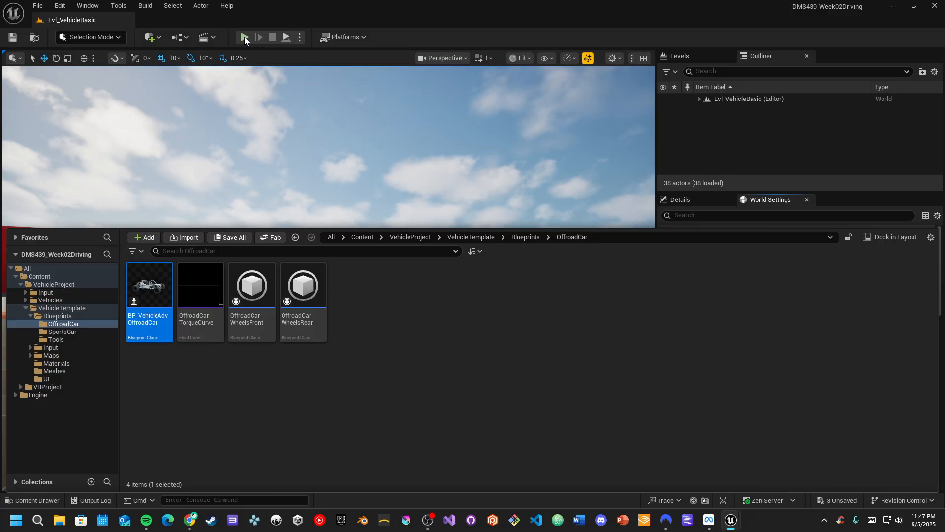
Play the level, test-drive the offroad car around the curved track, and stop the play session.
{"action": "left_click", "coordinate": [244, 37]}
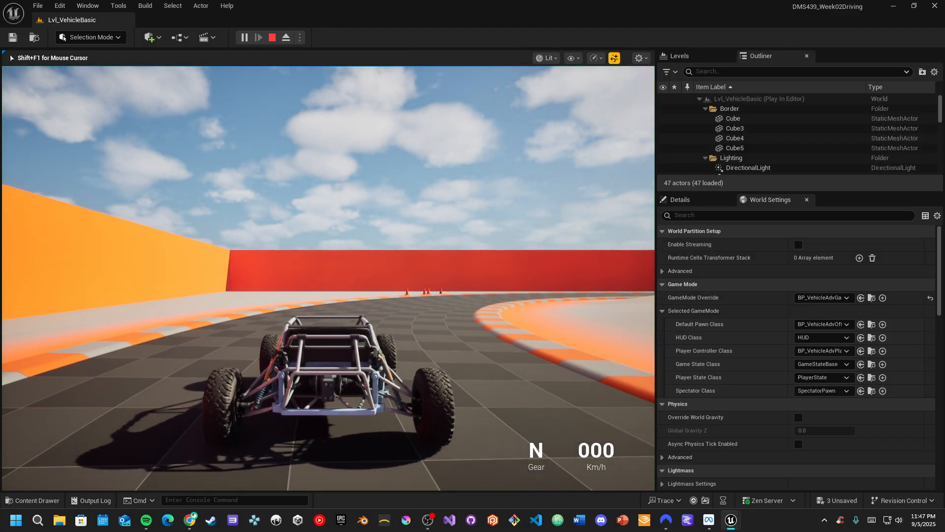
{"action": "key", "text": "w"}
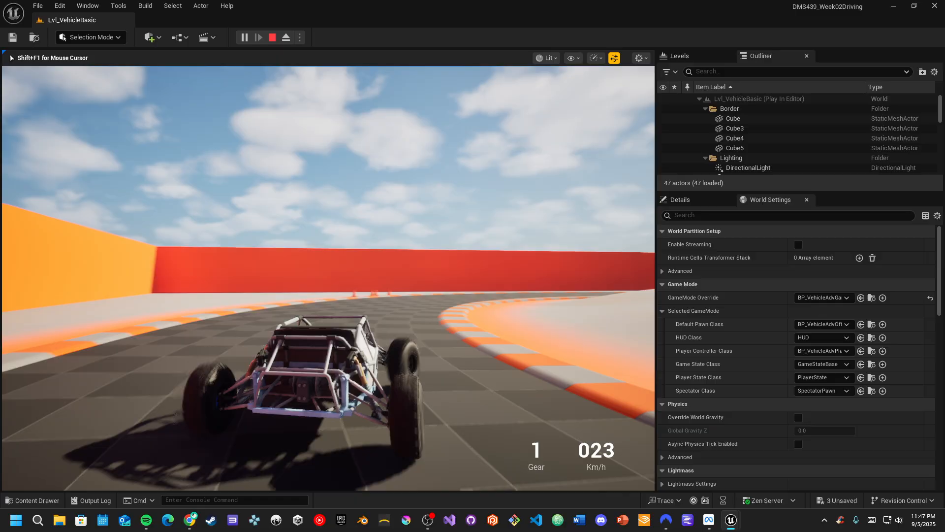
{"action": "key", "text": "d"}
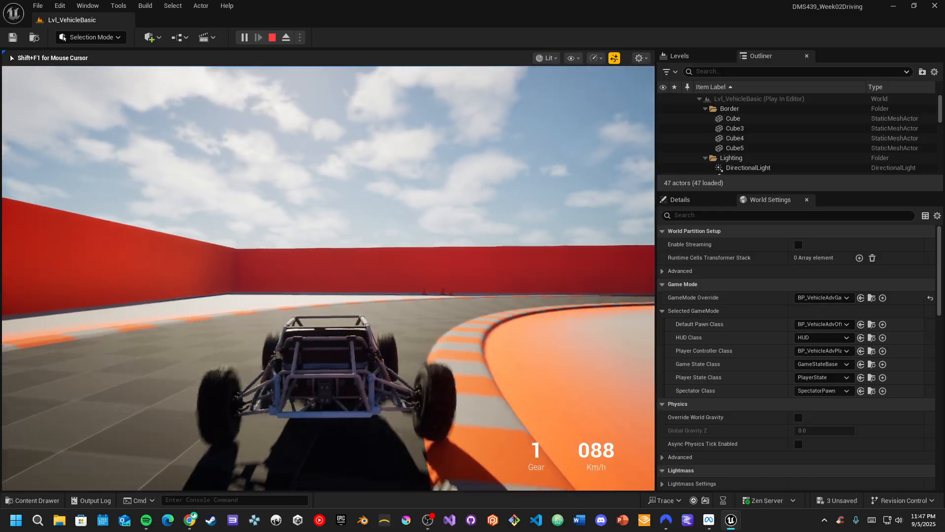
{"action": "key", "text": "d"}
{"action": "key", "text": "d"}
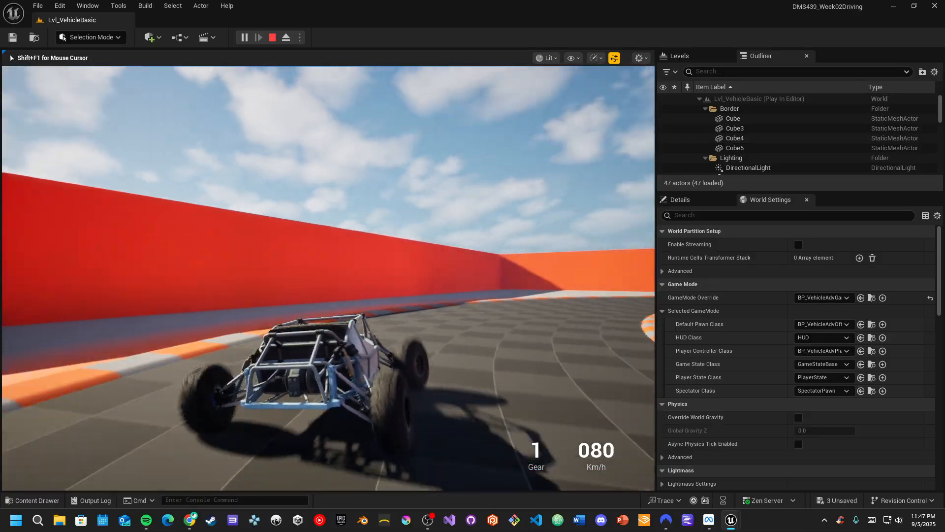
{"action": "key", "text": "w"}
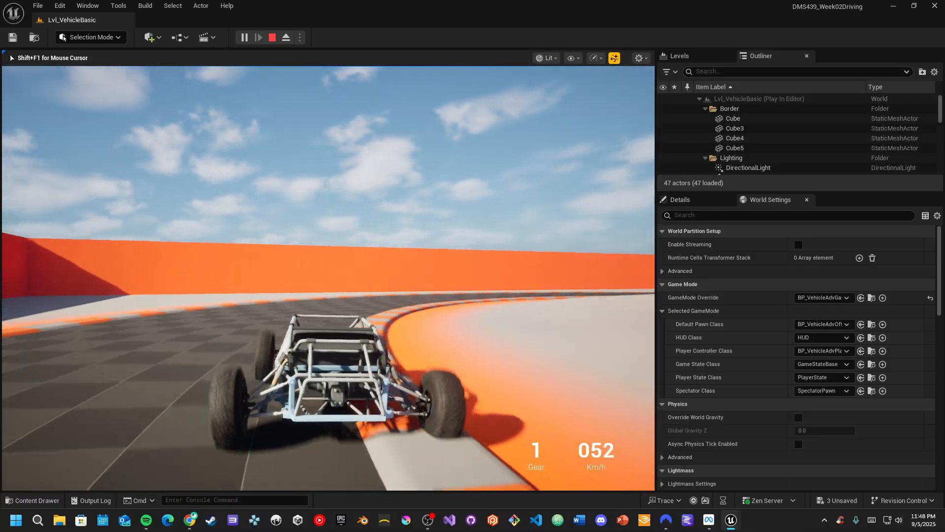
{"action": "key", "text": "d"}
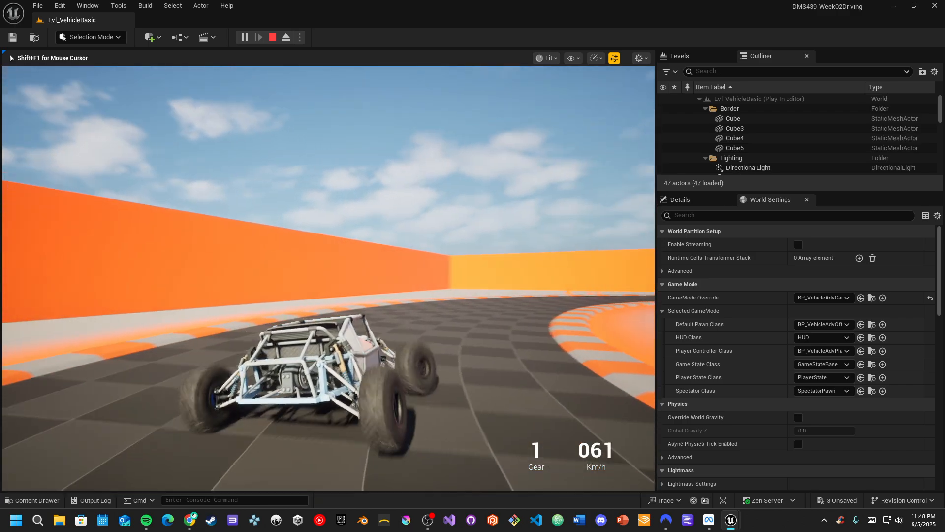
{"action": "key", "text": "d"}
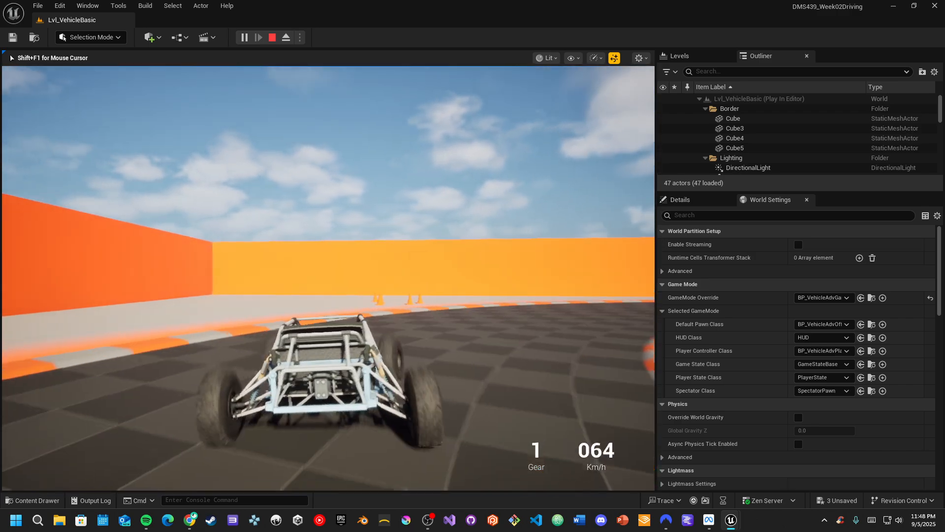
{"action": "key", "text": "d"}
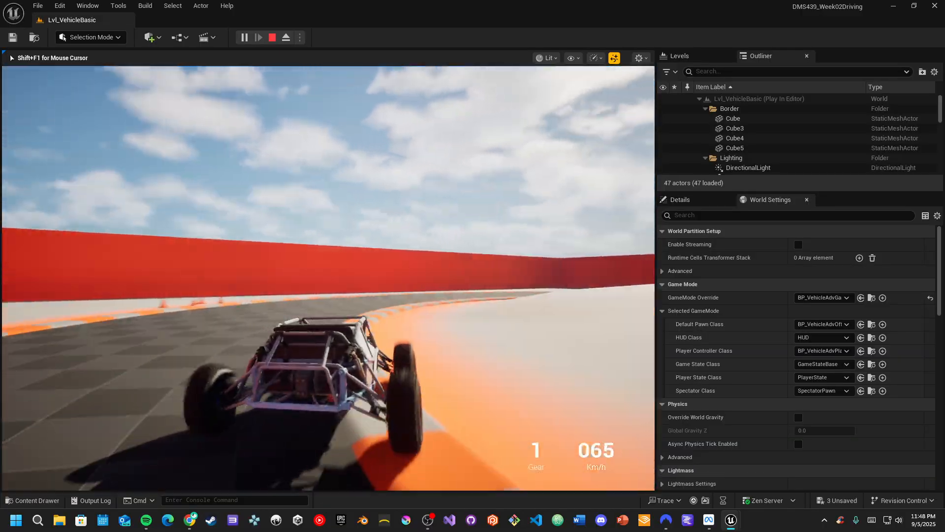
{"action": "key", "text": "Escape"}
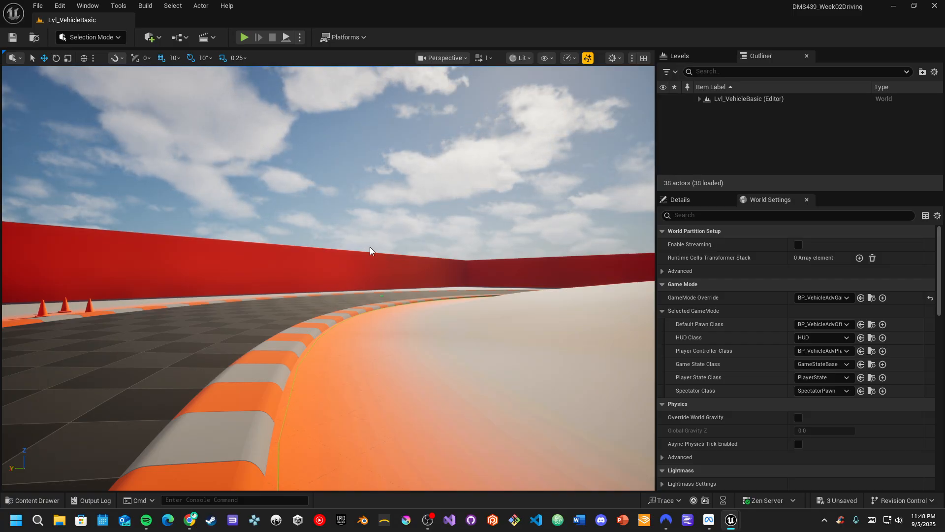
Check the Meta Quest 2 headset's status among the Meta app's devices, return to the driving project, and review its play options.
{"action": "left_click", "coordinate": [711, 526]}
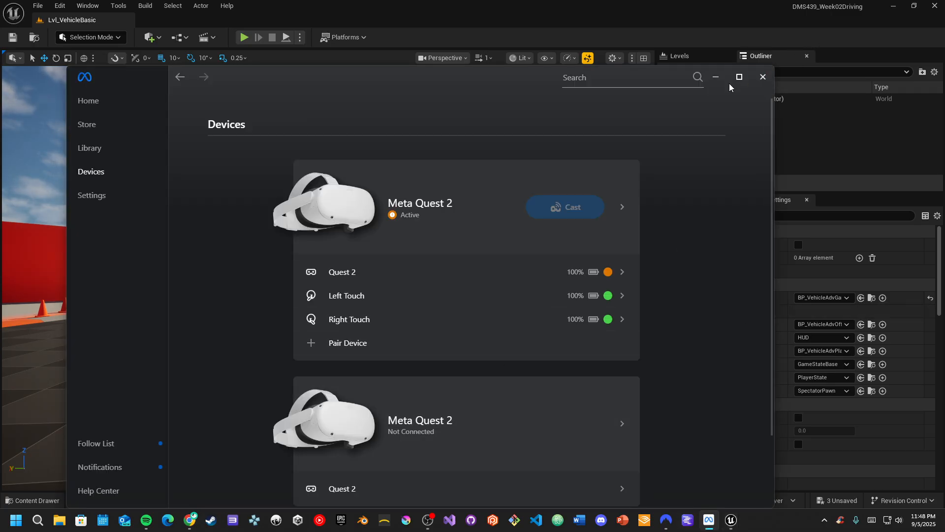
{"action": "left_click", "coordinate": [716, 78]}
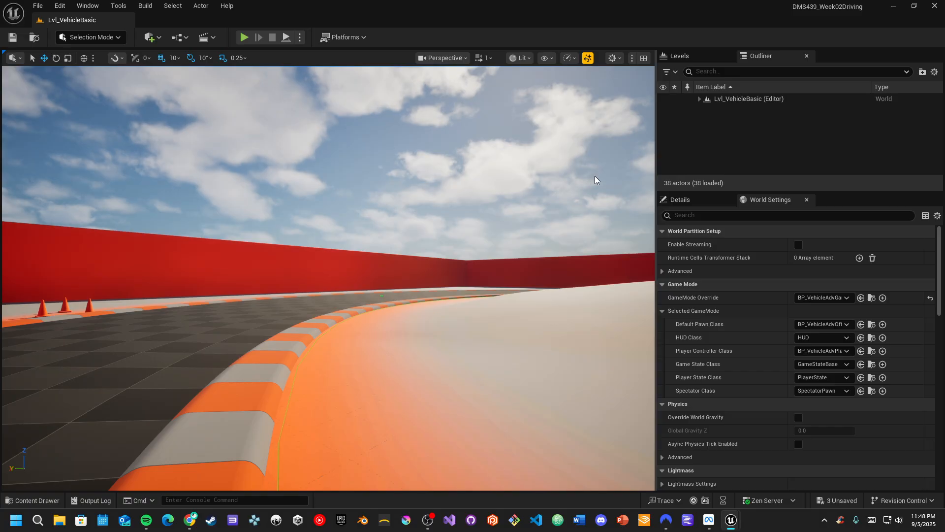
{"action": "left_click", "coordinate": [303, 38]}
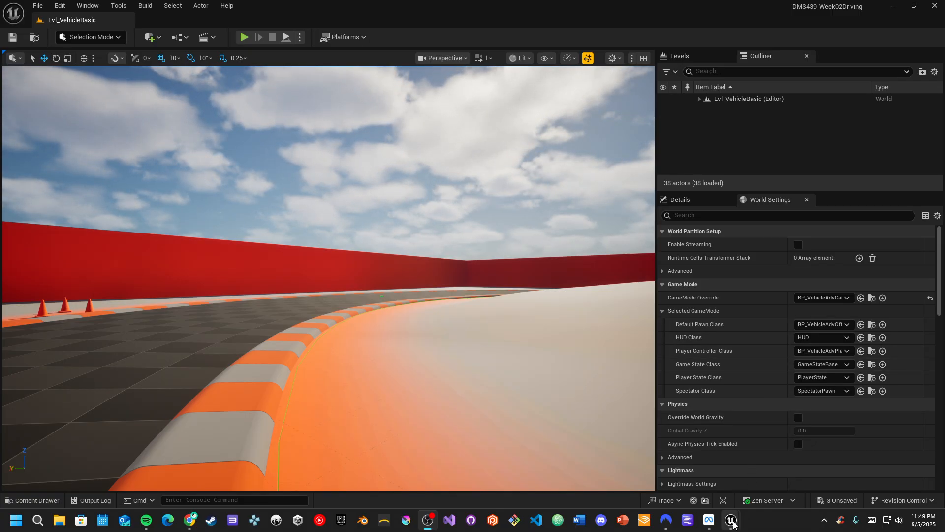
Switch to the DMS439_Week02_VR project and show its Plugins window.
{"action": "mouse_move", "coordinate": [731, 519]}
{"action": "left_click", "coordinate": [788, 465]}
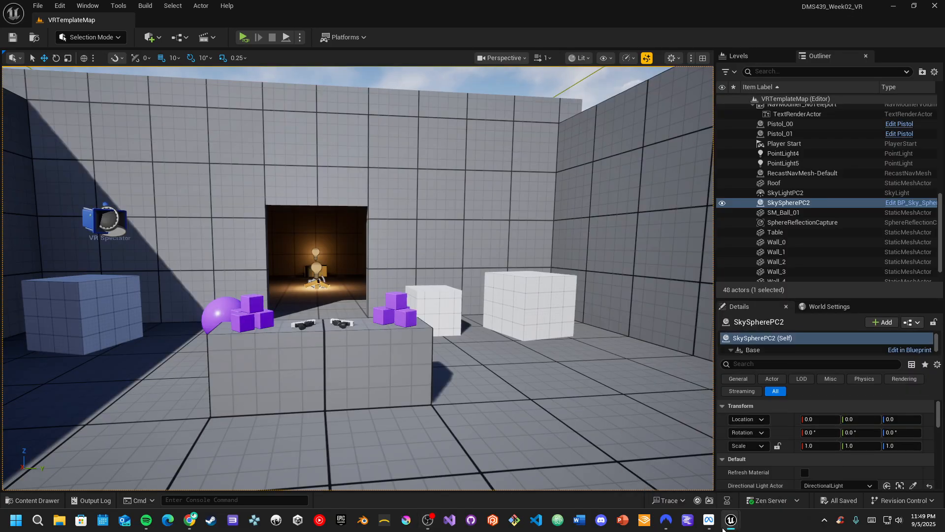
{"action": "left_click", "coordinate": [670, 488]}
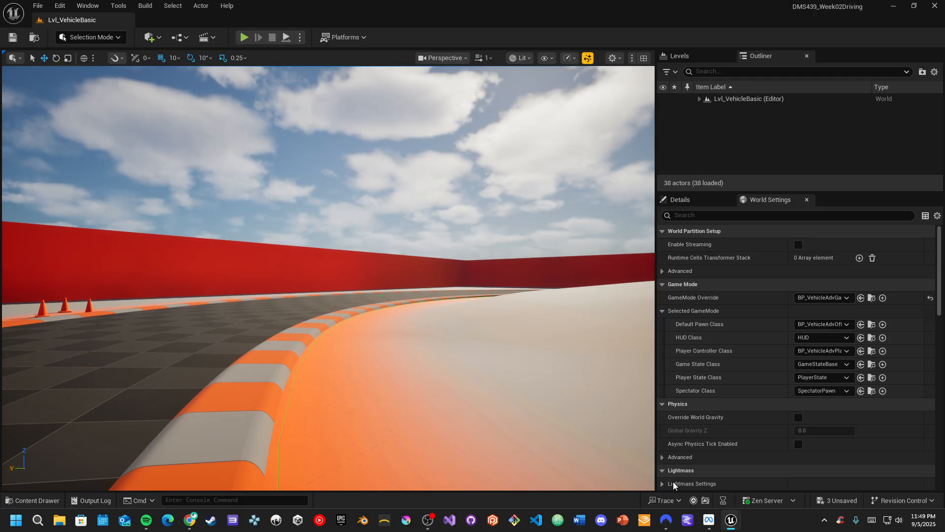
{"action": "mouse_move", "coordinate": [731, 519]}
{"action": "left_click", "coordinate": [755, 481]}
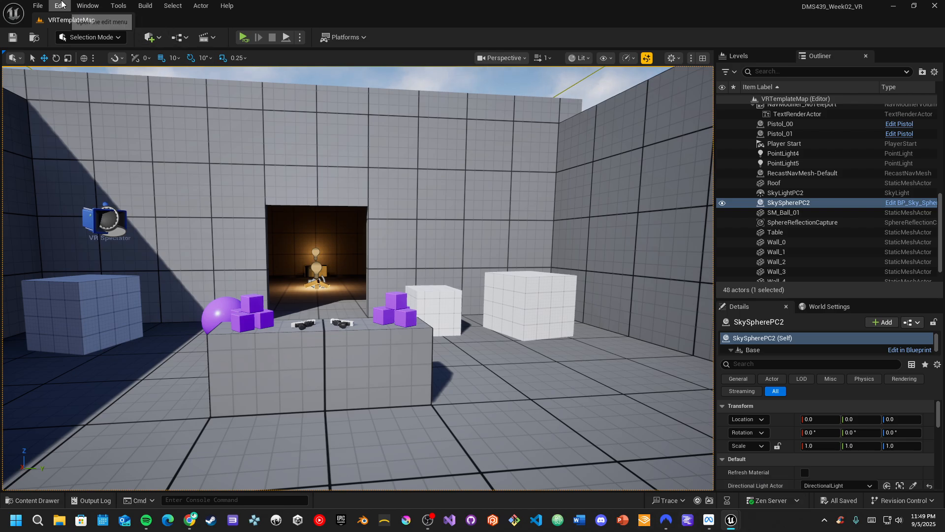
{"action": "left_click", "coordinate": [60, 5]}
{"action": "left_click", "coordinate": [85, 170]}
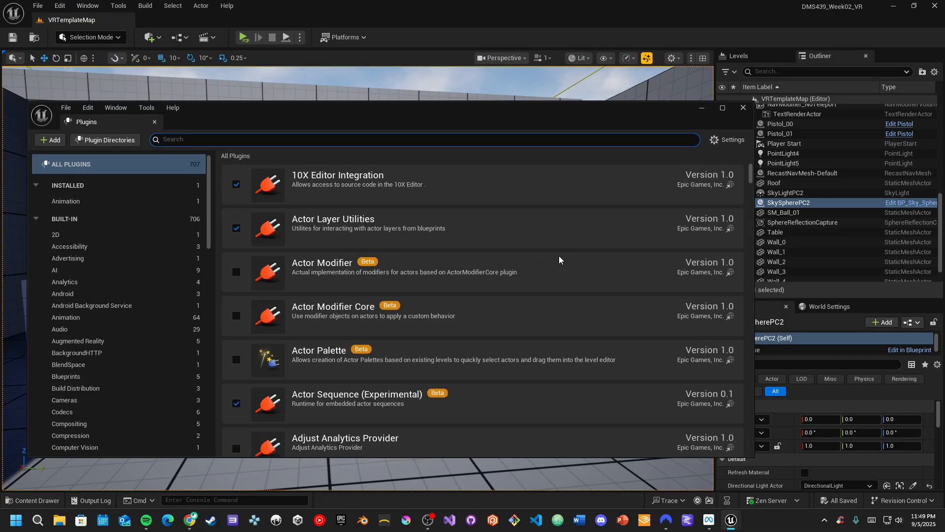
Browse the Installed, Built-In and Mixed Reality plugin categories of the VR project, and return to the full plugin list.
{"action": "left_click", "coordinate": [87, 186]}
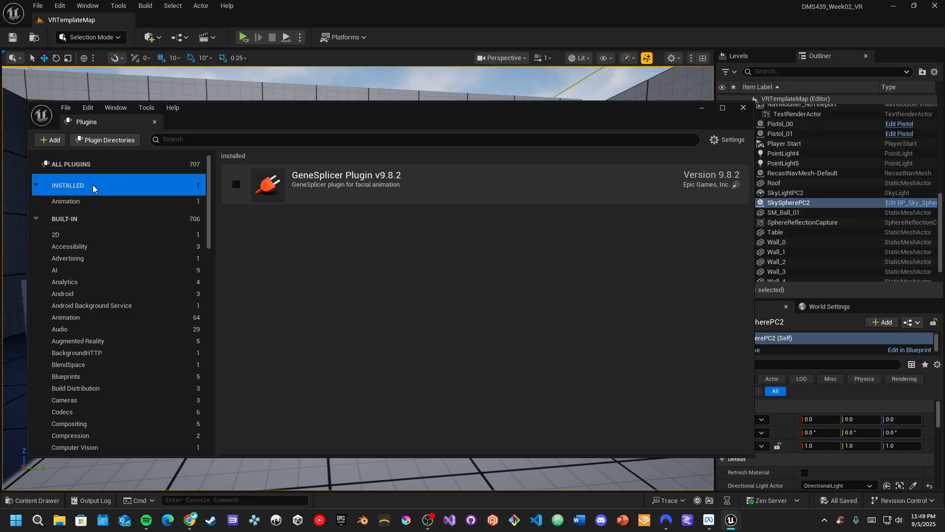
{"action": "left_click", "coordinate": [82, 217]}
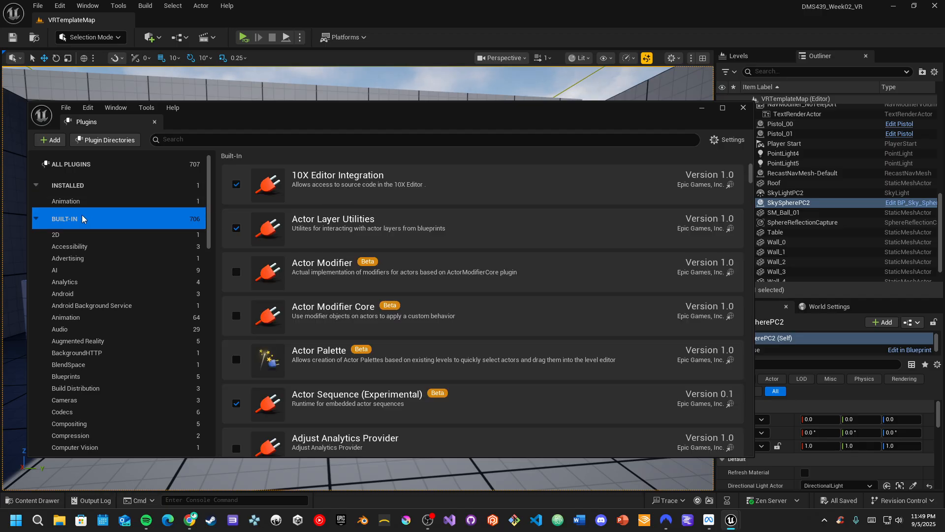
{"action": "left_click", "coordinate": [79, 201]}
{"action": "left_click", "coordinate": [77, 167]}
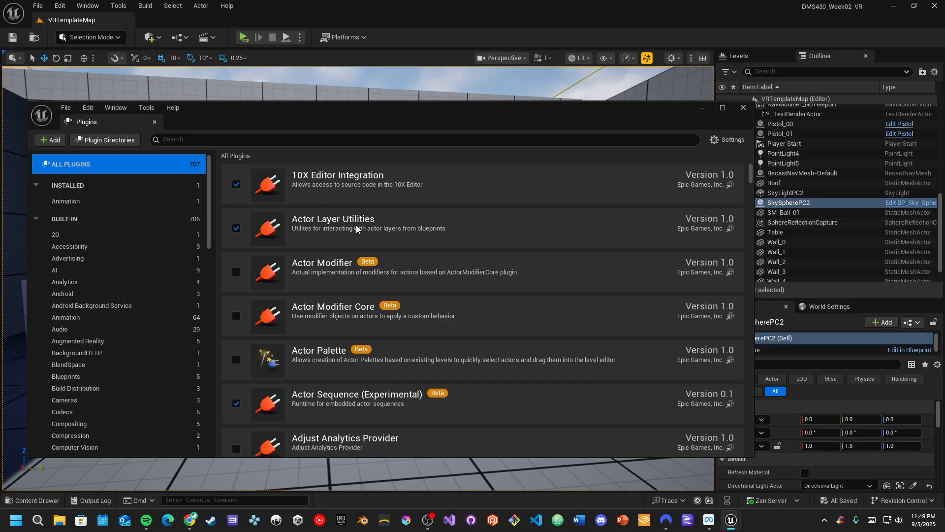
{"action": "scroll", "coordinate": [331, 323], "scroll_direction": "down", "scroll_amount": 2}
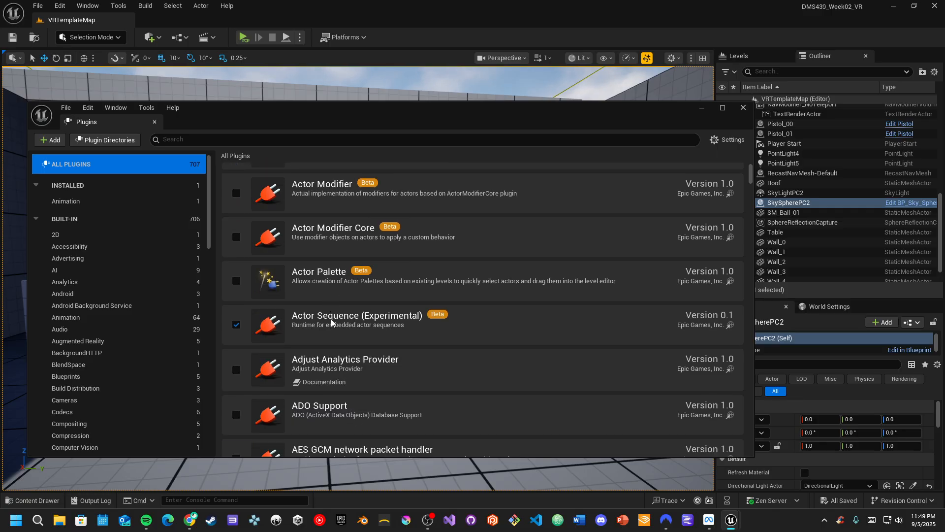
{"action": "scroll", "coordinate": [332, 323], "scroll_direction": "up", "scroll_amount": 2}
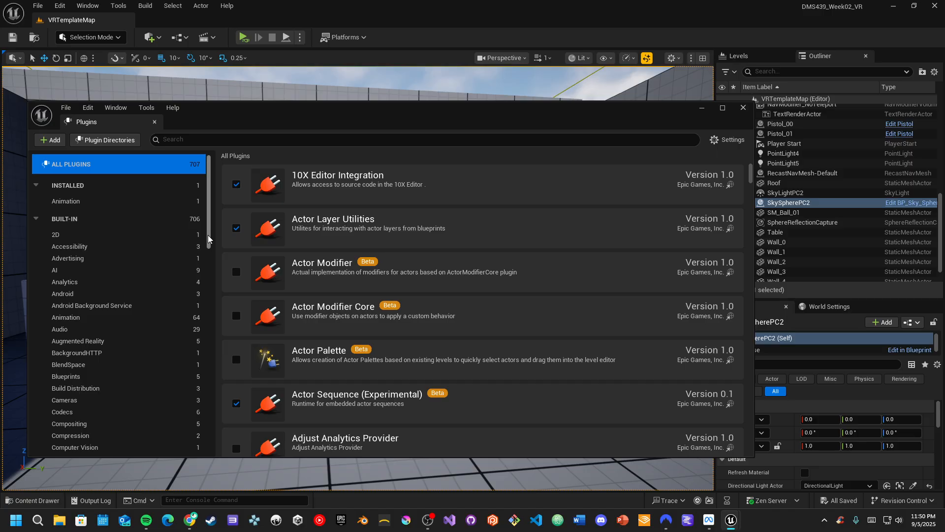
{"action": "left_click_drag", "start_coordinate": [209, 235], "coordinate": [214, 374]}
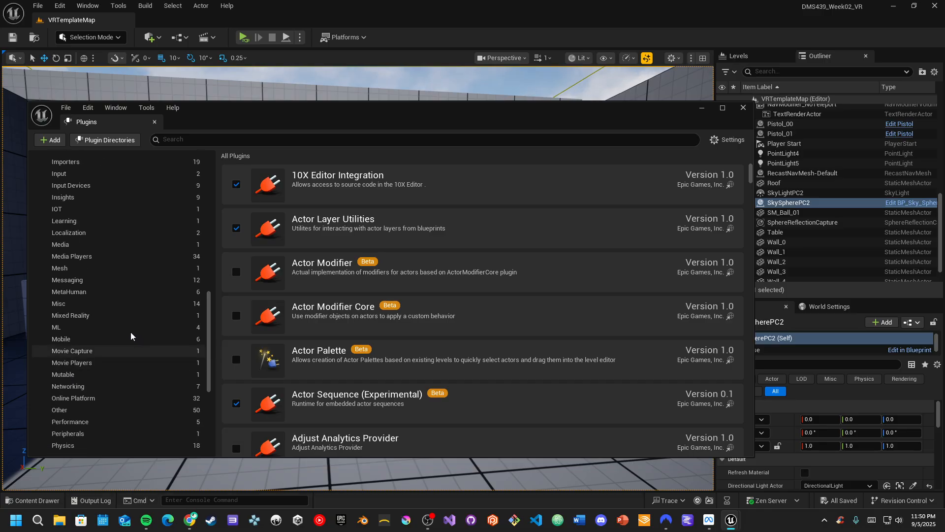
{"action": "left_click", "coordinate": [101, 316]}
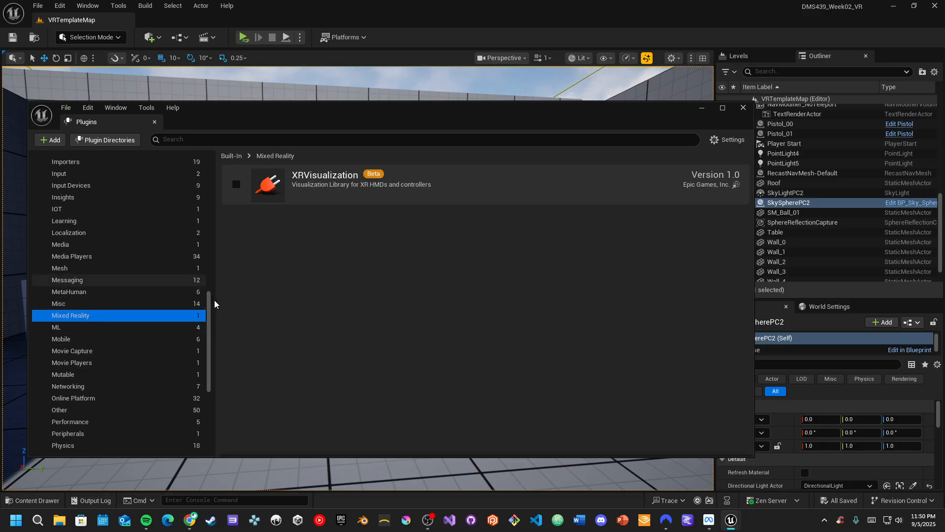
{"action": "scroll", "coordinate": [209, 322], "scroll_direction": "down", "scroll_amount": 1}
{"action": "left_click_drag", "start_coordinate": [208, 326], "coordinate": [205, 166]}
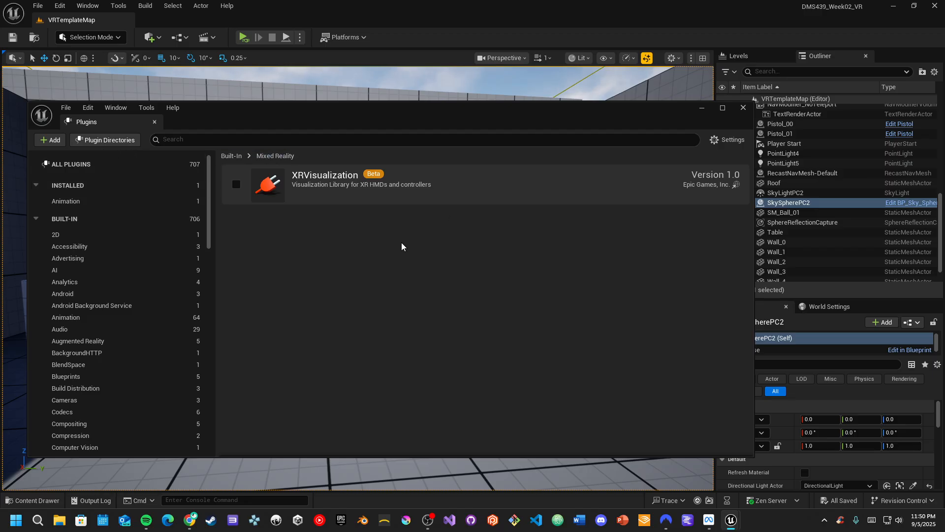
{"action": "left_click", "coordinate": [103, 165]}
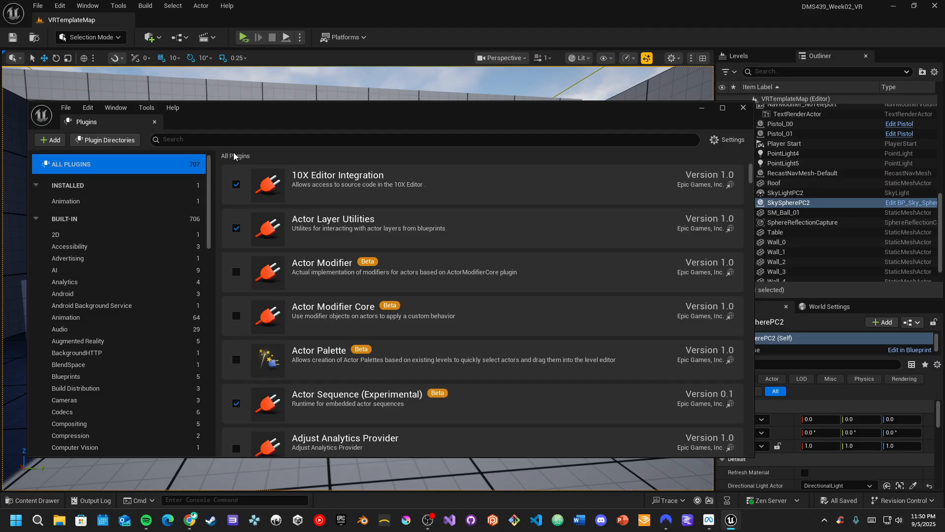
Search the VR project's plugins for "xr" and examine which OpenXR plugins are enabled.
{"action": "left_click", "coordinate": [259, 138]}
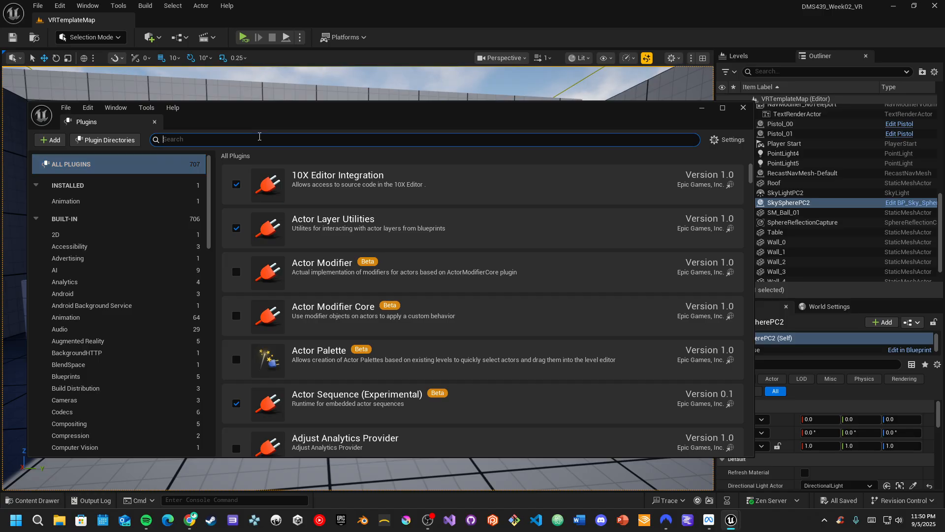
{"action": "type", "text": "xr"}
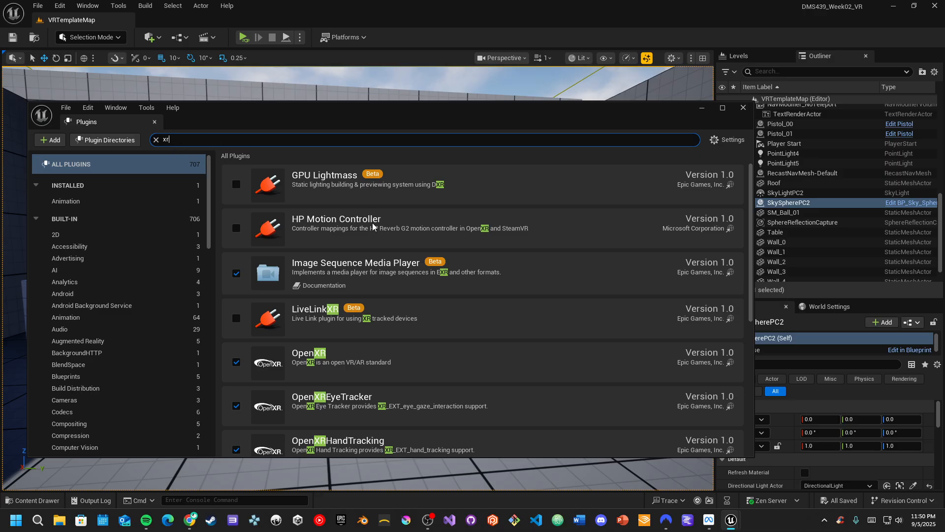
{"action": "scroll", "coordinate": [356, 271], "scroll_direction": "down", "scroll_amount": 4}
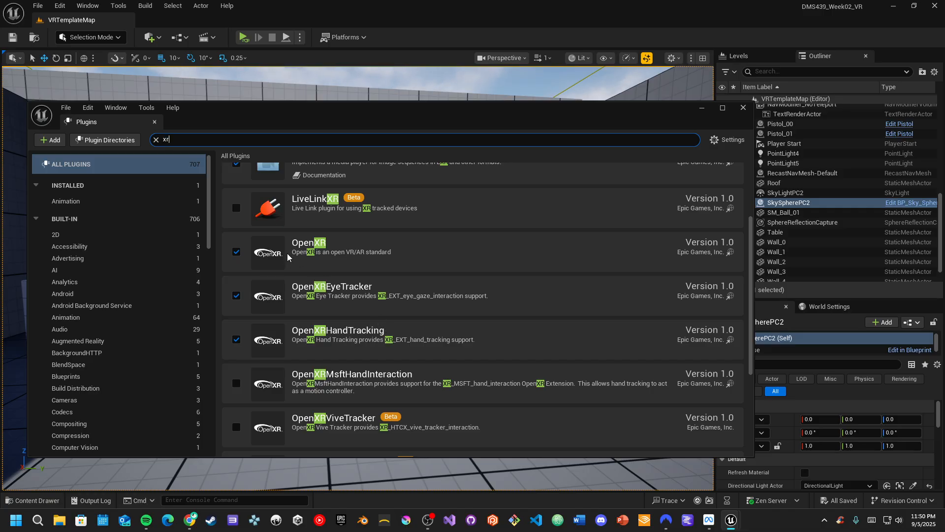
{"action": "scroll", "coordinate": [351, 292], "scroll_direction": "down", "scroll_amount": 1}
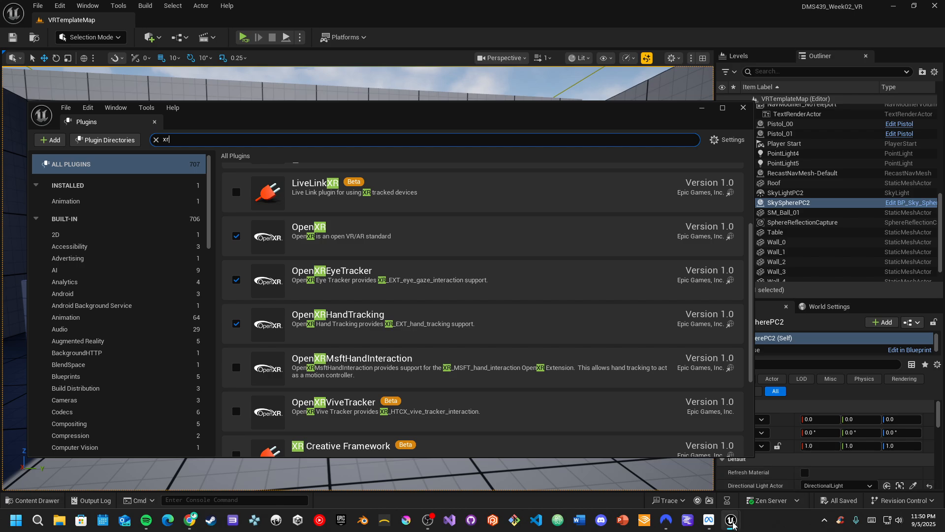
Switch to the DMS439_Week02Driving project, show its Plugins window, and search the plugins for "xr".
{"action": "mouse_move", "coordinate": [732, 520]}
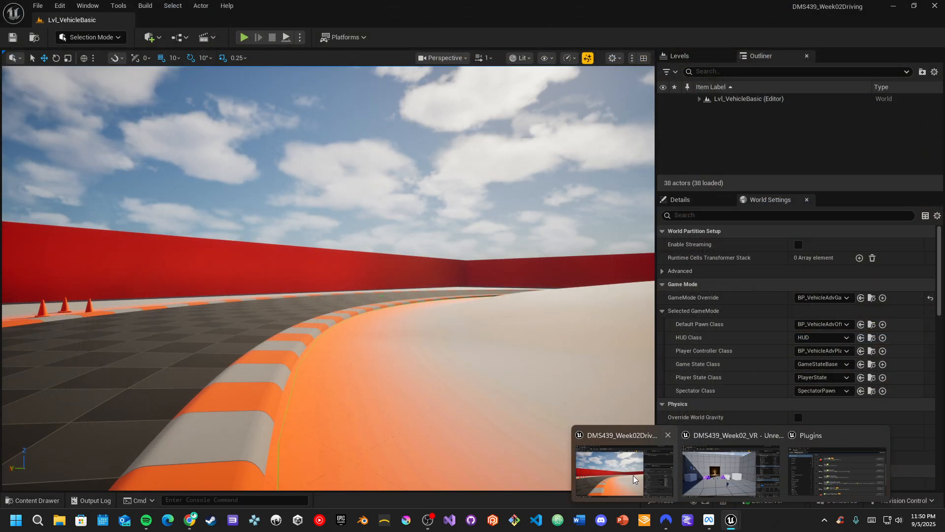
{"action": "left_click", "coordinate": [633, 475]}
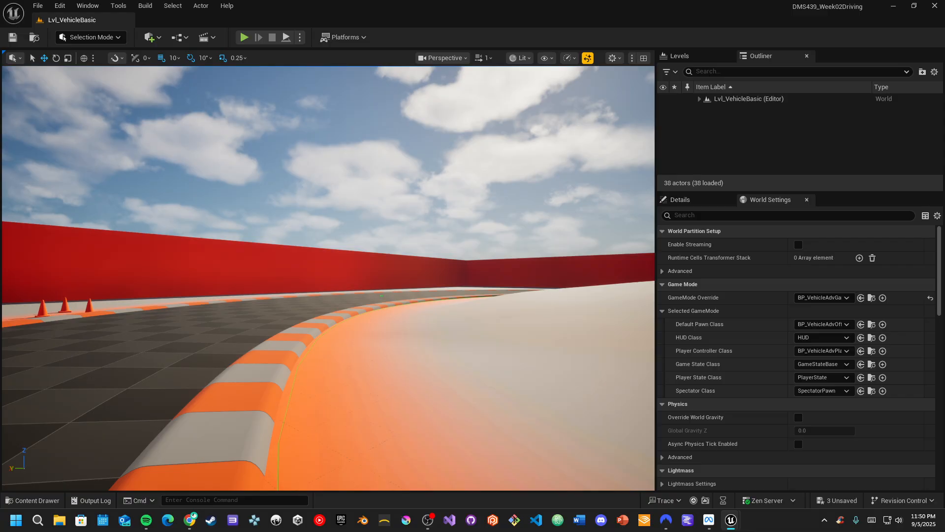
{"action": "left_click", "coordinate": [62, 5]}
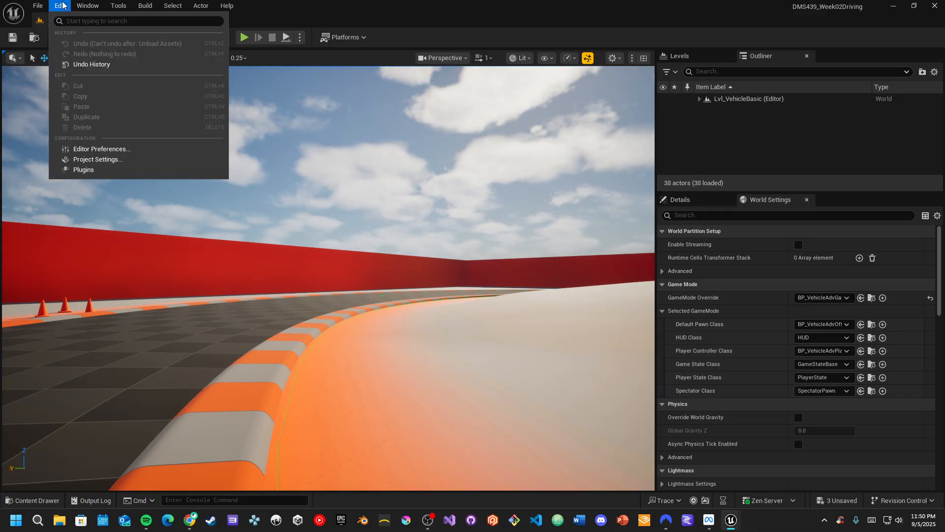
{"action": "left_click", "coordinate": [87, 170]}
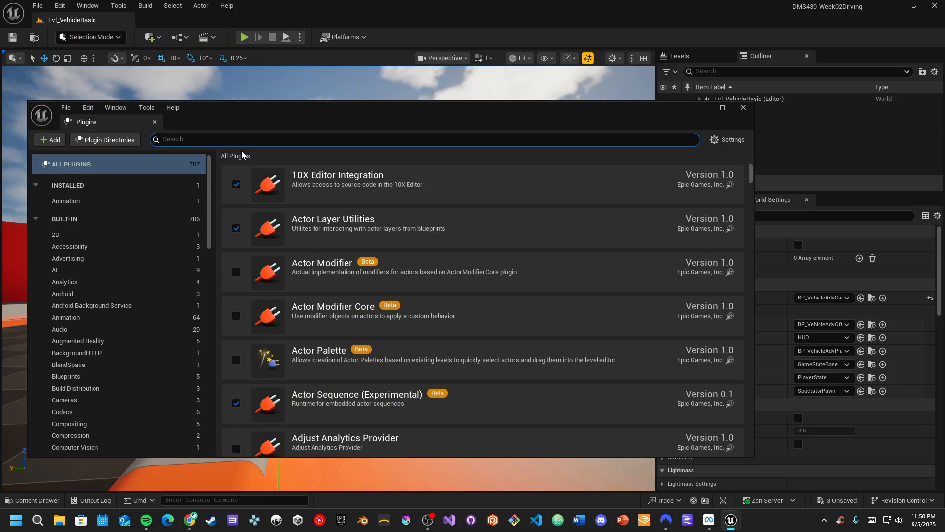
{"action": "type", "text": "xr"}
{"action": "scroll", "coordinate": [399, 290], "scroll_direction": "down", "scroll_amount": 1}
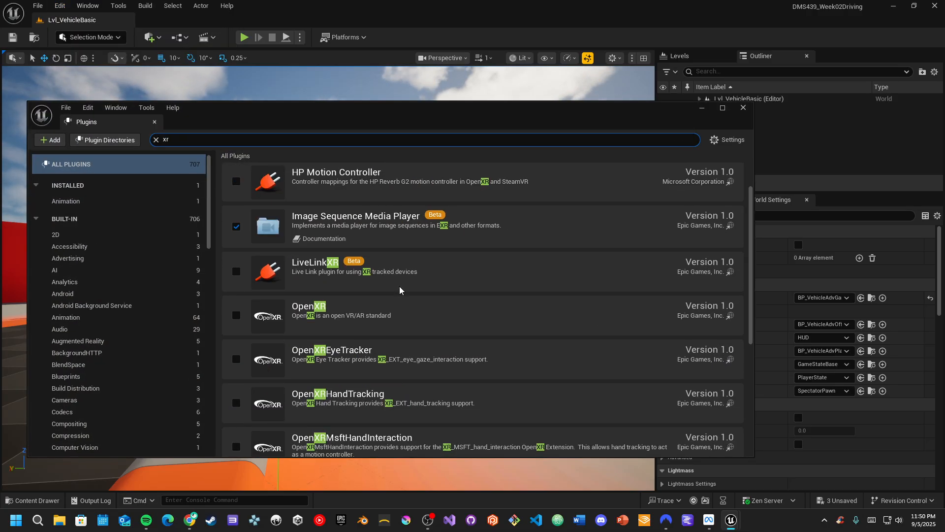
{"action": "scroll", "coordinate": [399, 290], "scroll_direction": "down", "scroll_amount": 1}
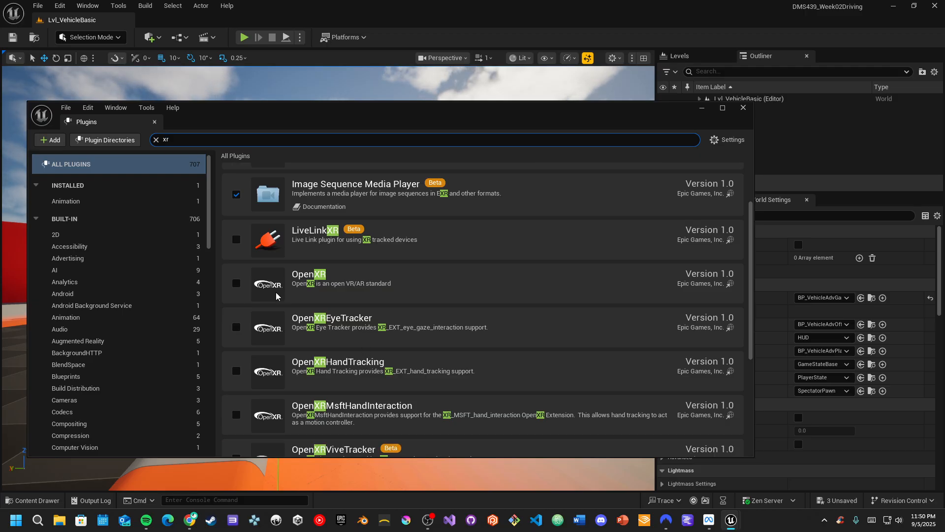
Enable the OpenXR, OpenXREyeTracker and OpenXRHandTracking plugins in the driving project, review the list, and close the Plugins window.
{"action": "left_click", "coordinate": [237, 283]}
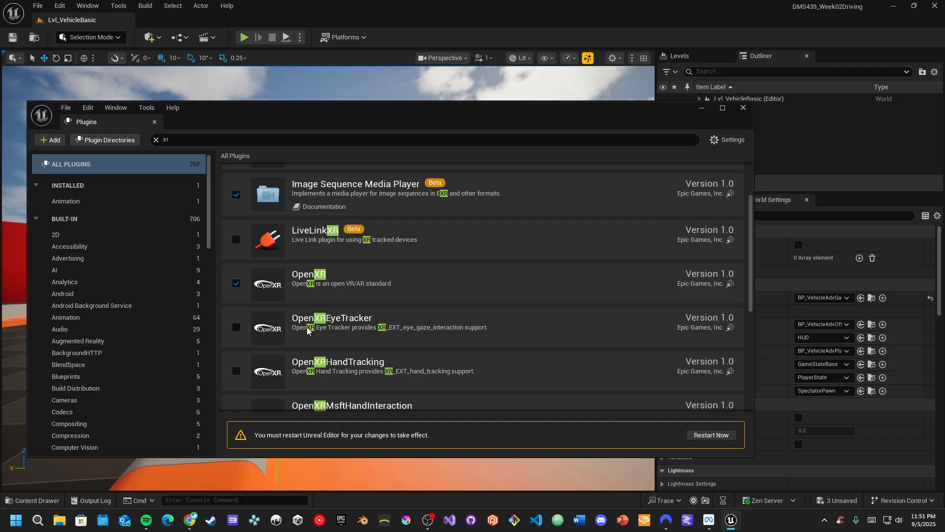
{"action": "left_click", "coordinate": [240, 328]}
{"action": "scroll", "coordinate": [242, 329], "scroll_direction": "down", "scroll_amount": 1}
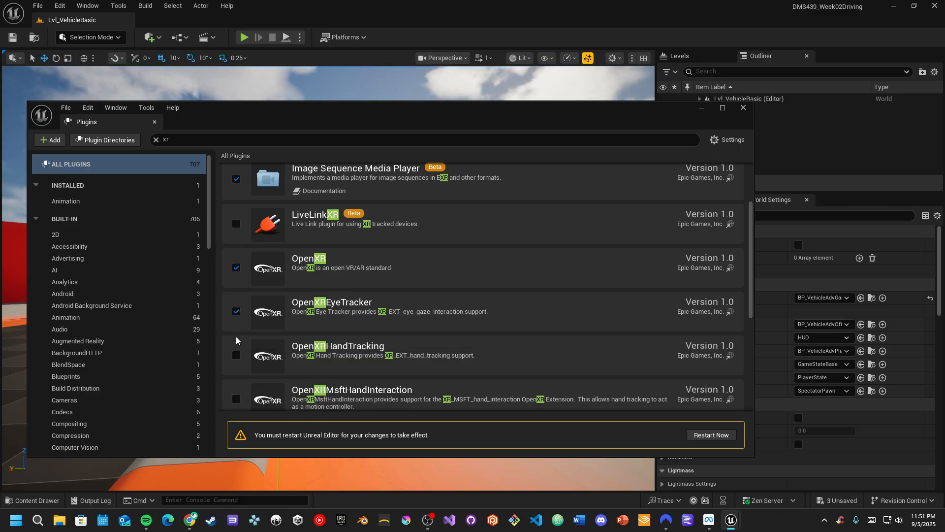
{"action": "left_click", "coordinate": [237, 355]}
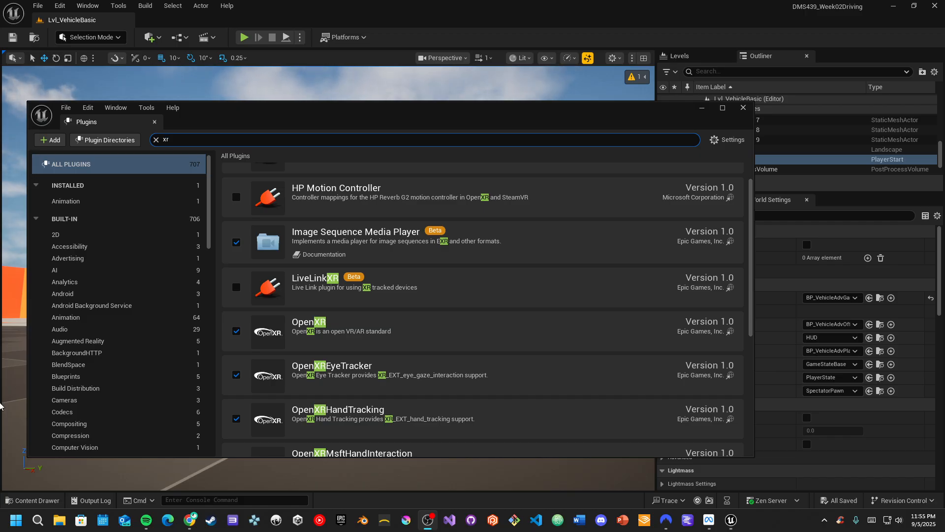
{"action": "scroll", "coordinate": [348, 311], "scroll_direction": "down", "scroll_amount": 2}
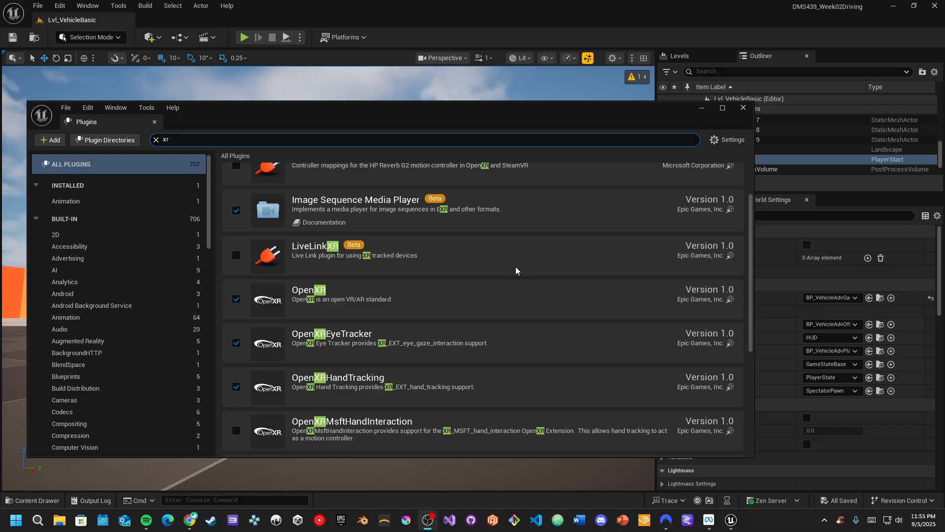
{"action": "left_click", "coordinate": [743, 107]}
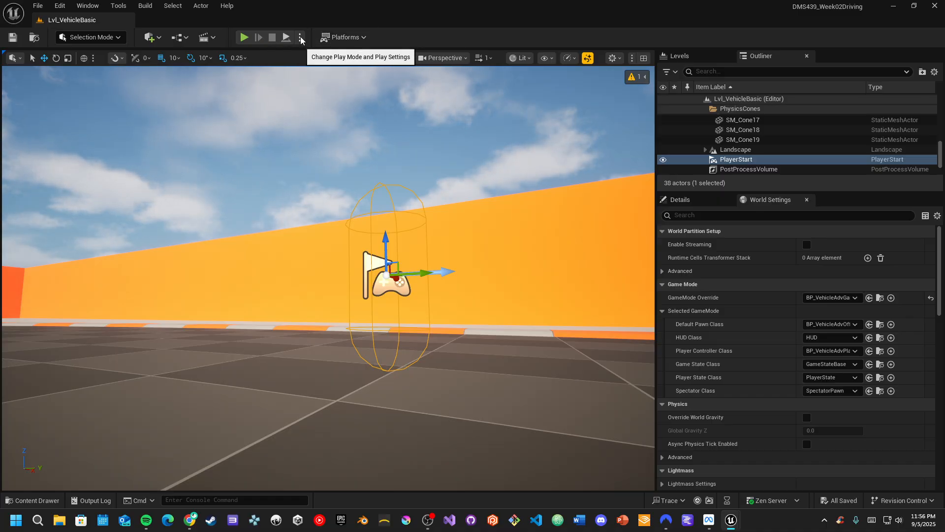
Play the level in the selected viewport, drive the off-road car forward briefly, and stop the session.
{"action": "left_click", "coordinate": [244, 38]}
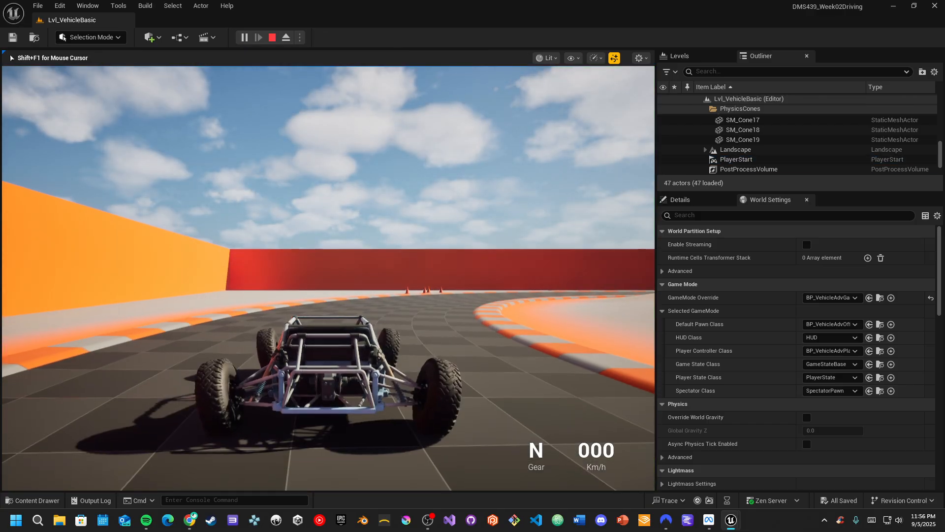
{"action": "key", "text": "w"}
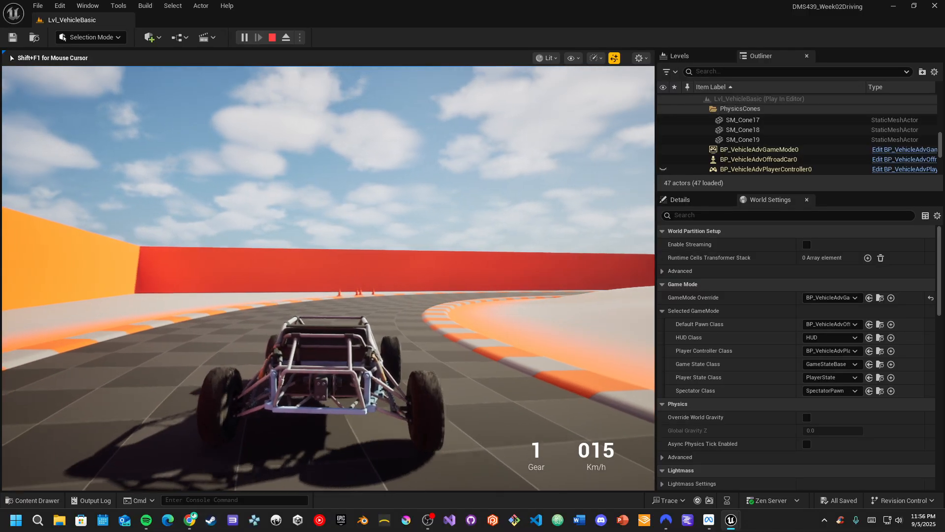
{"action": "key", "text": "Escape"}
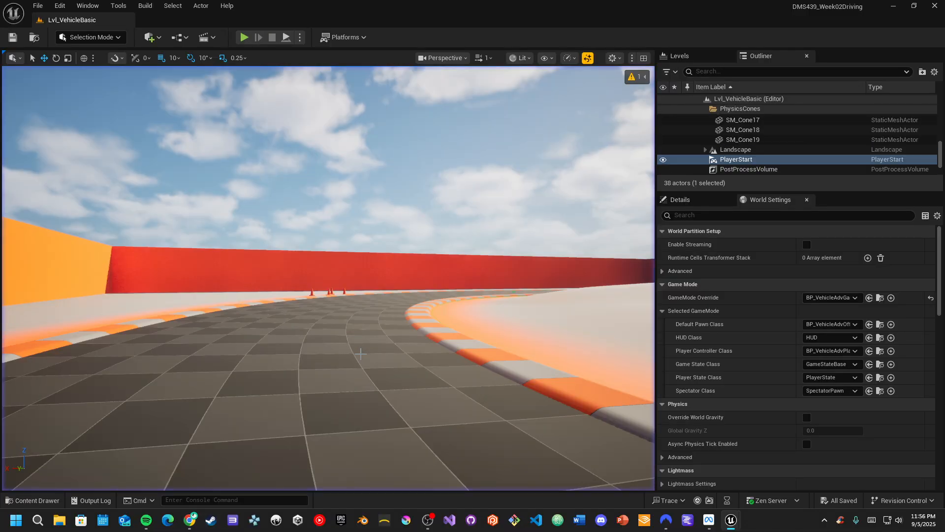
Play the level in a New Editor Window (PIE), drive the car forward while steering right along the track, and end the session.
{"action": "left_click", "coordinate": [300, 37]}
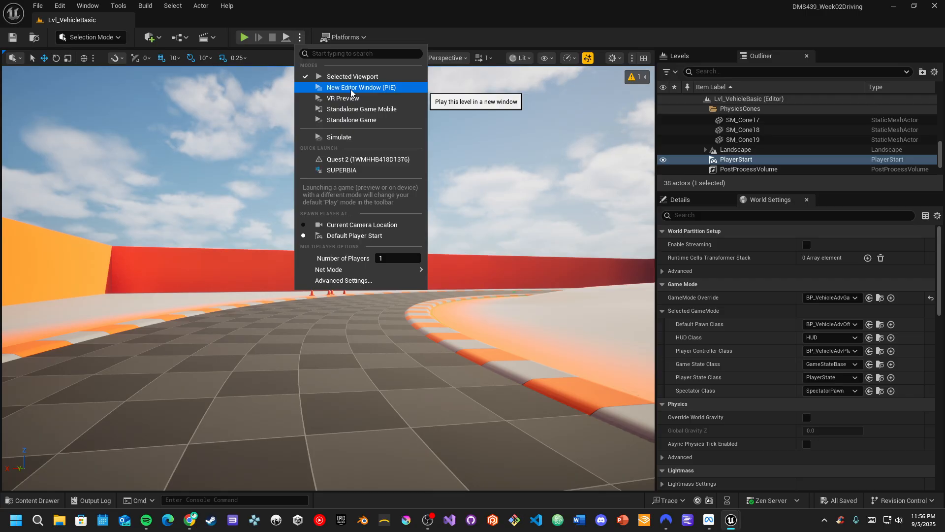
{"action": "left_click", "coordinate": [351, 91]}
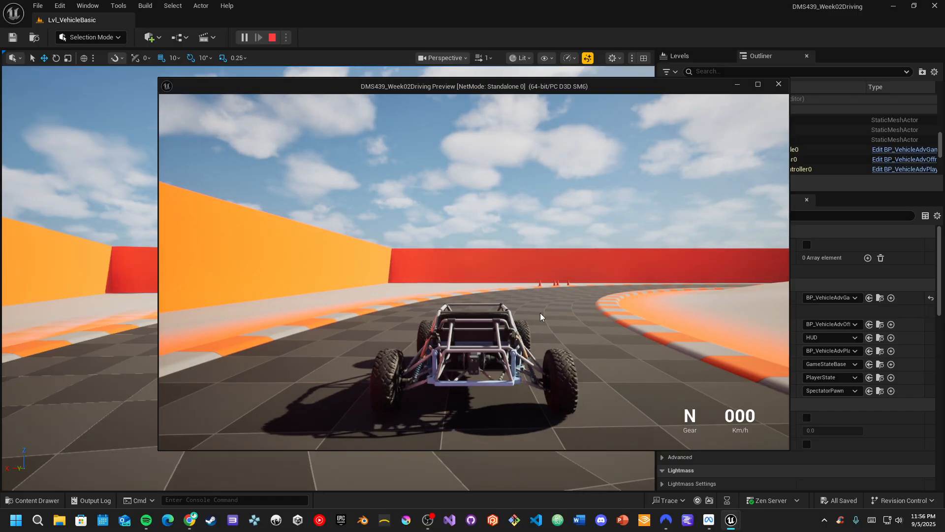
{"action": "key", "text": "w"}
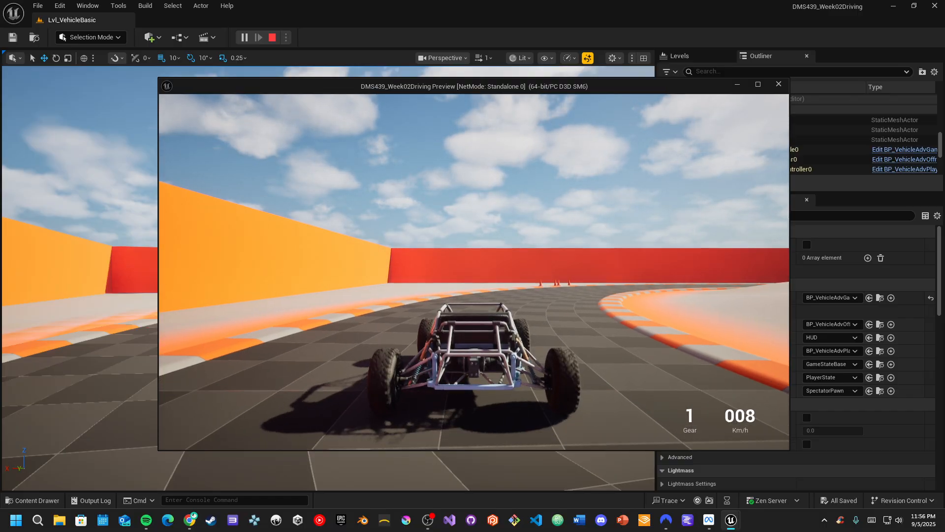
{"action": "key", "text": "d"}
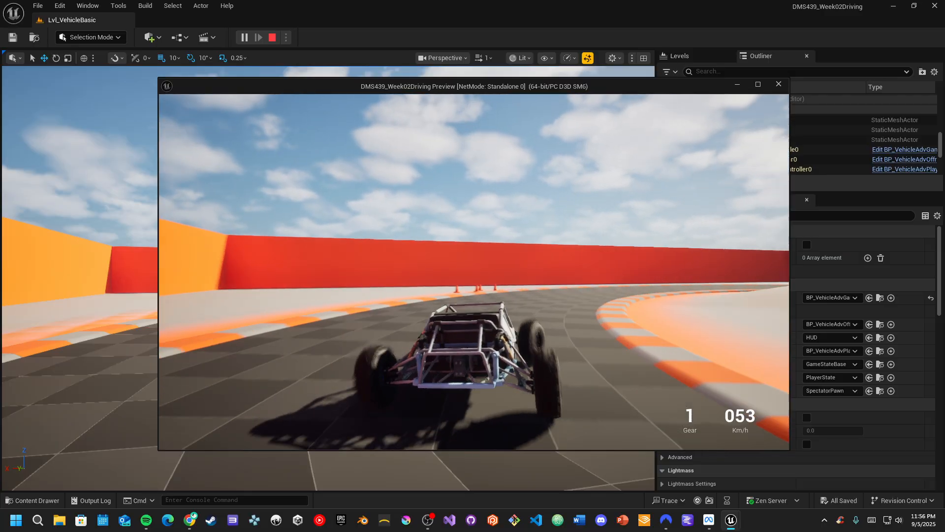
{"action": "key", "text": "d"}
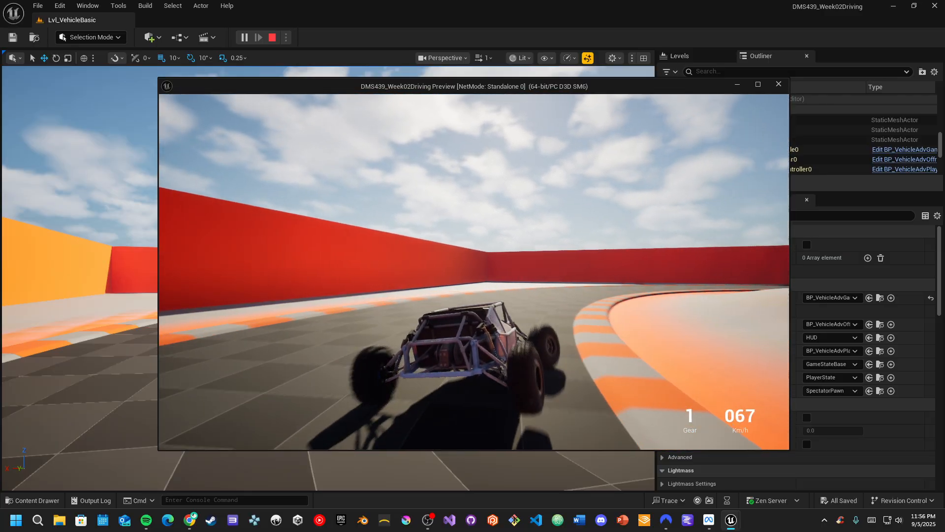
{"action": "key", "text": "d"}
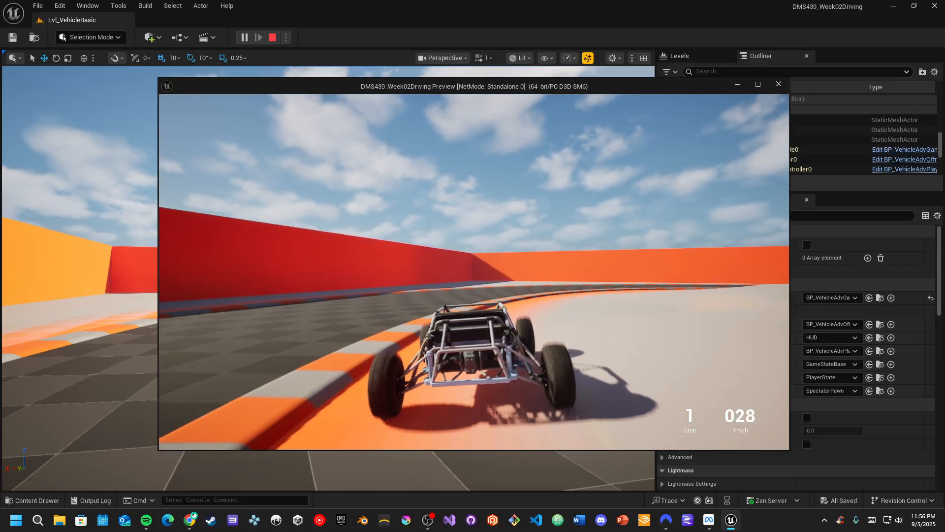
{"action": "key", "text": "Escape"}
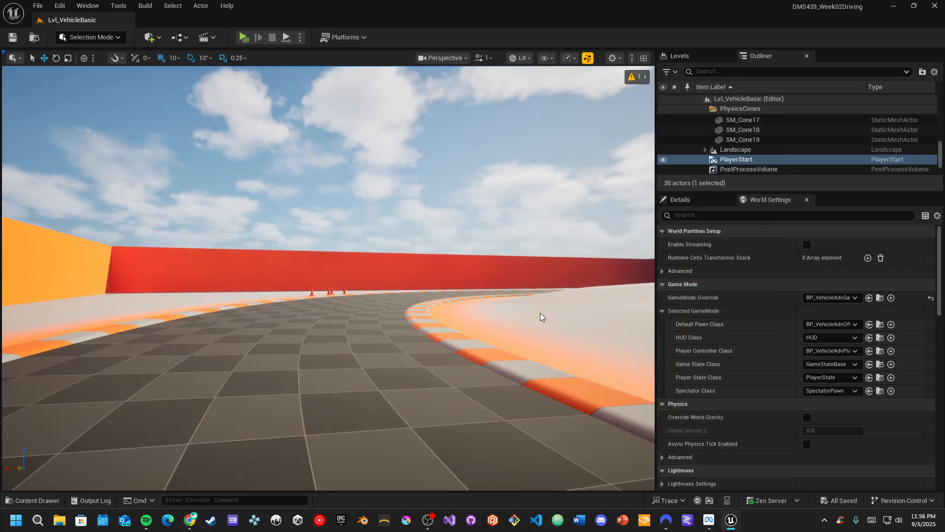
Run the driving level in VR Preview, toggle the in-game console over the car view, and end the preview.
{"action": "left_click", "coordinate": [300, 38]}
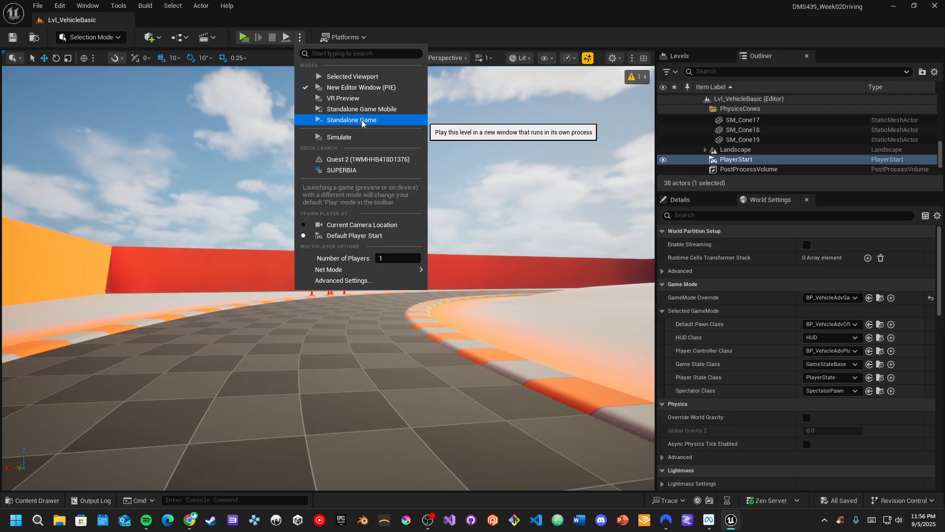
{"action": "left_click", "coordinate": [356, 98]}
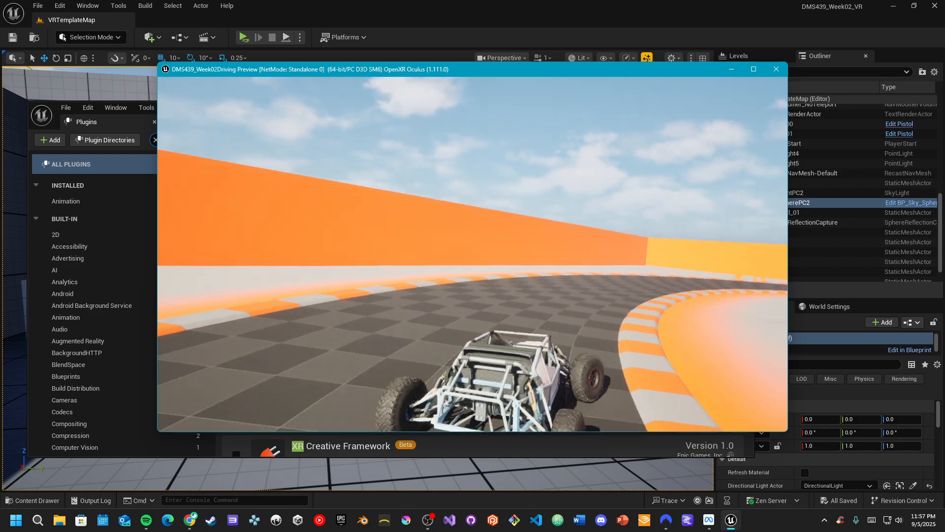
{"action": "key", "text": "grave"}
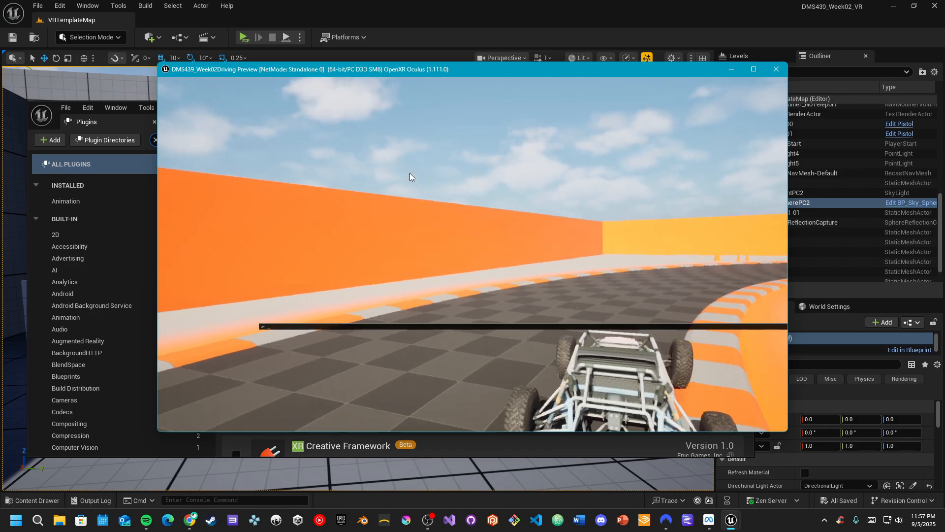
{"action": "key", "text": "grave"}
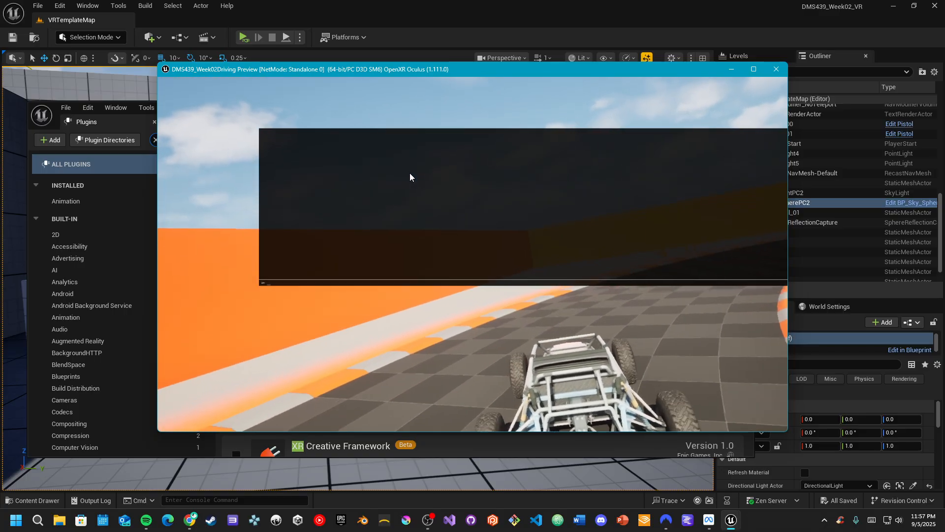
{"action": "key", "text": "grave"}
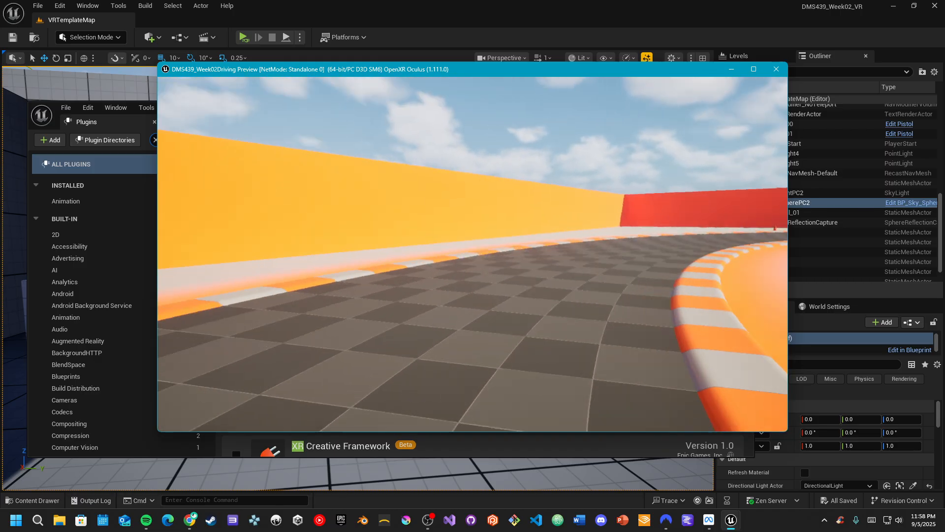
{"action": "key", "text": "Escape"}
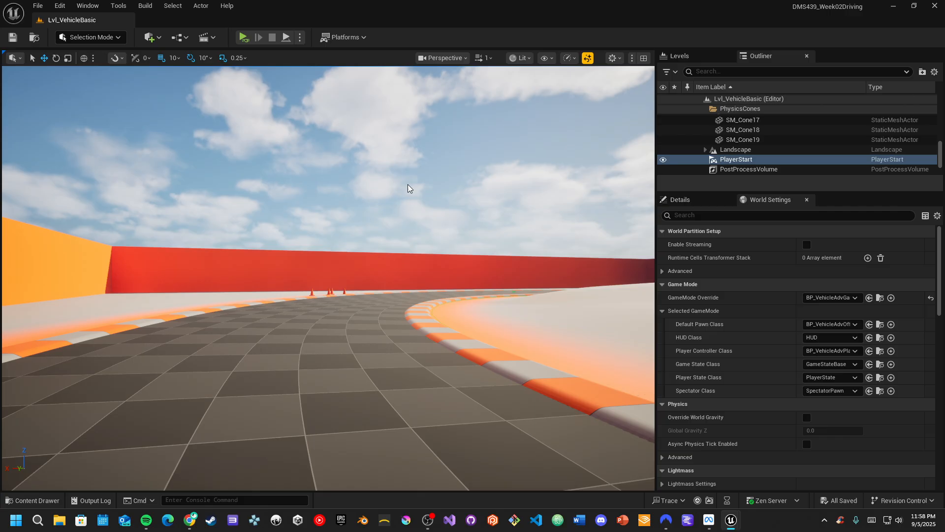